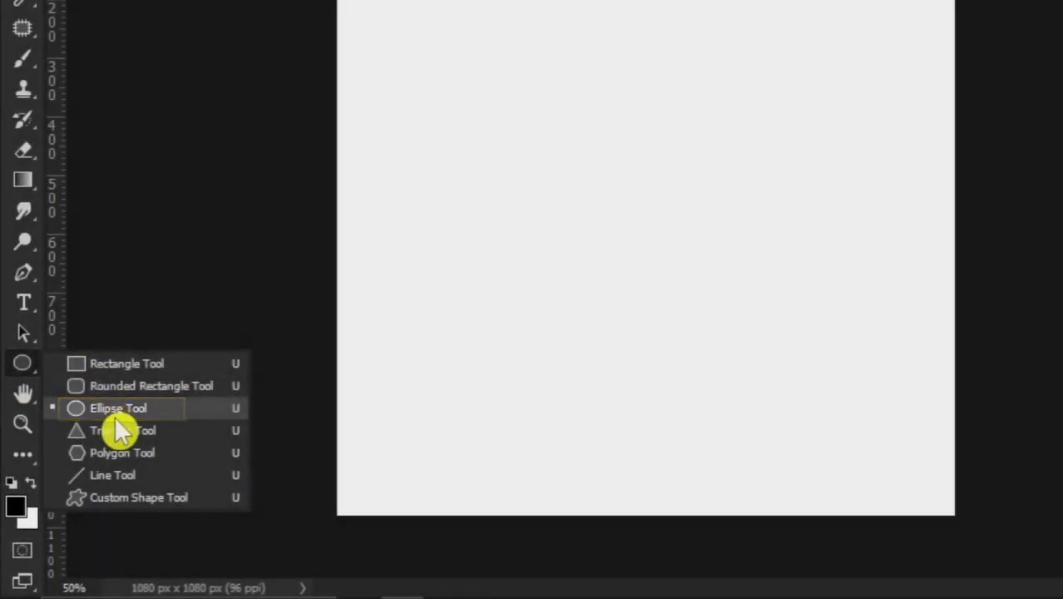
Step: Set the Ellipse tool to Shape mode with no fill and a black stroke
{"action": "left_click", "coordinate": [114, 409]}
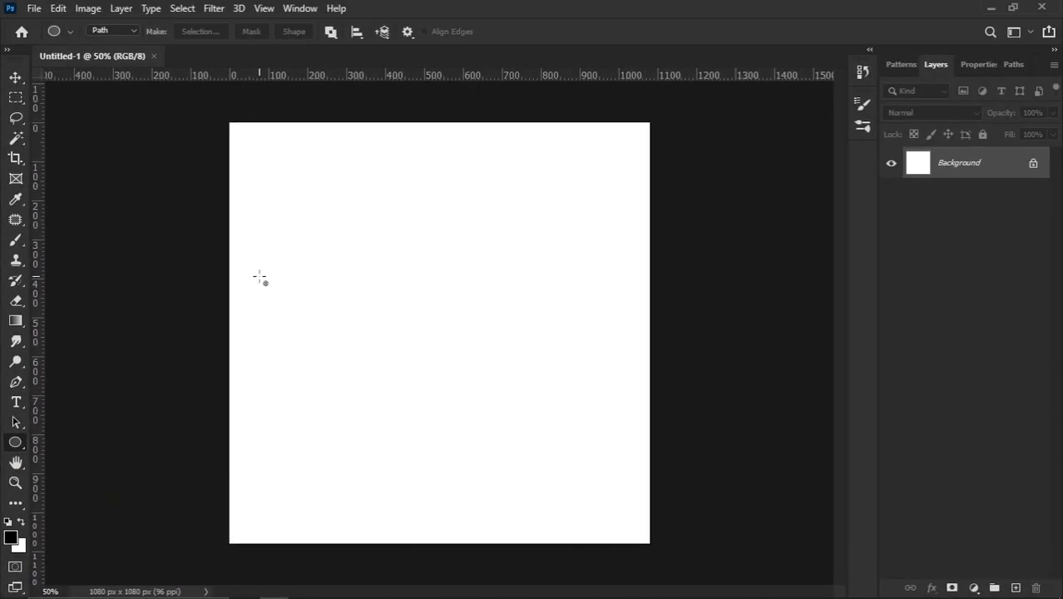
{"action": "left_click", "coordinate": [121, 33]}
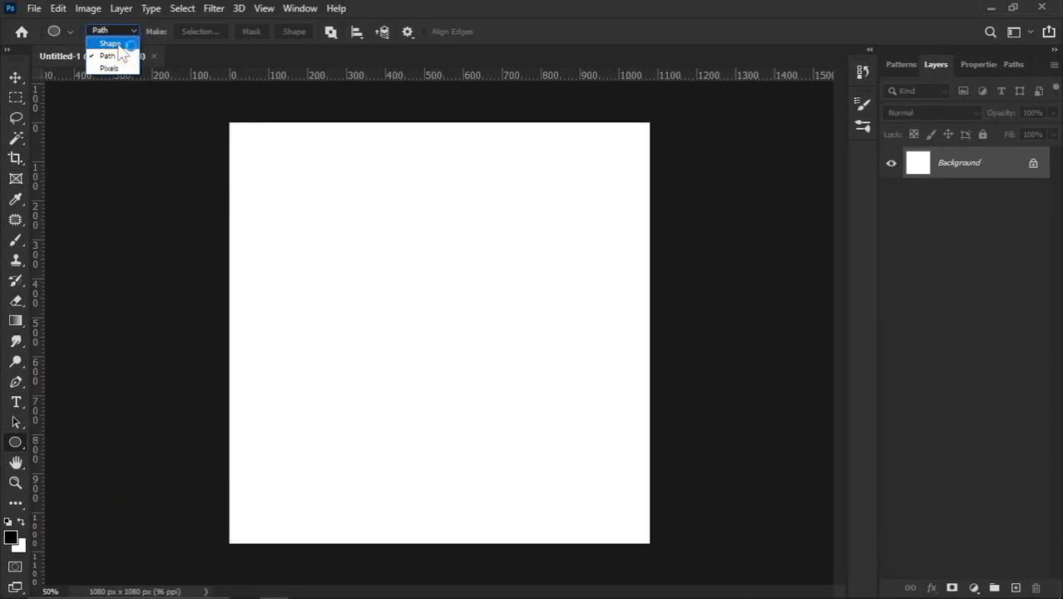
{"action": "left_click", "coordinate": [120, 46]}
{"action": "left_click", "coordinate": [176, 33]}
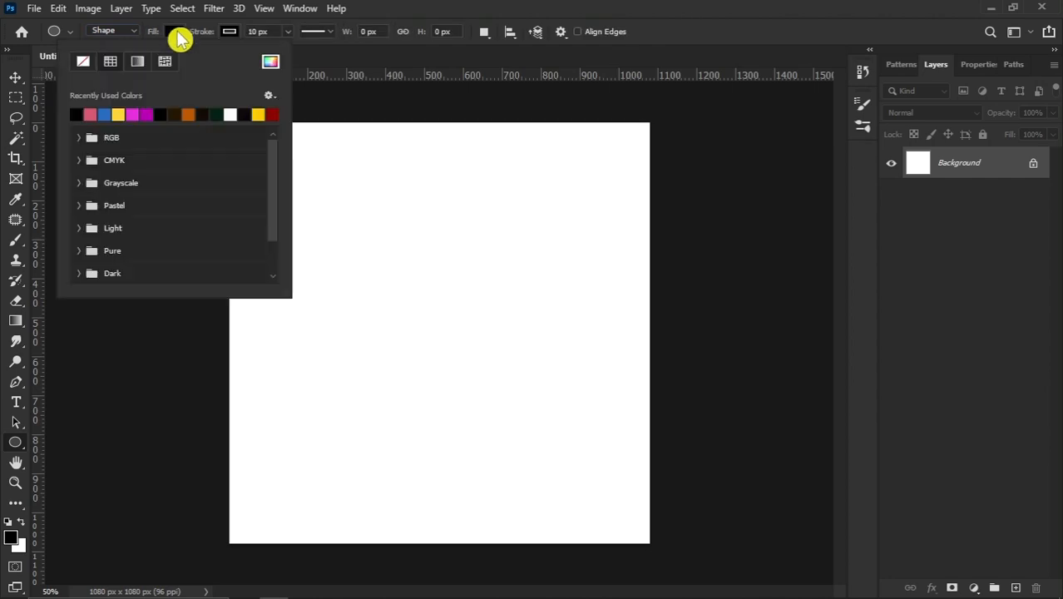
{"action": "left_click", "coordinate": [83, 61]}
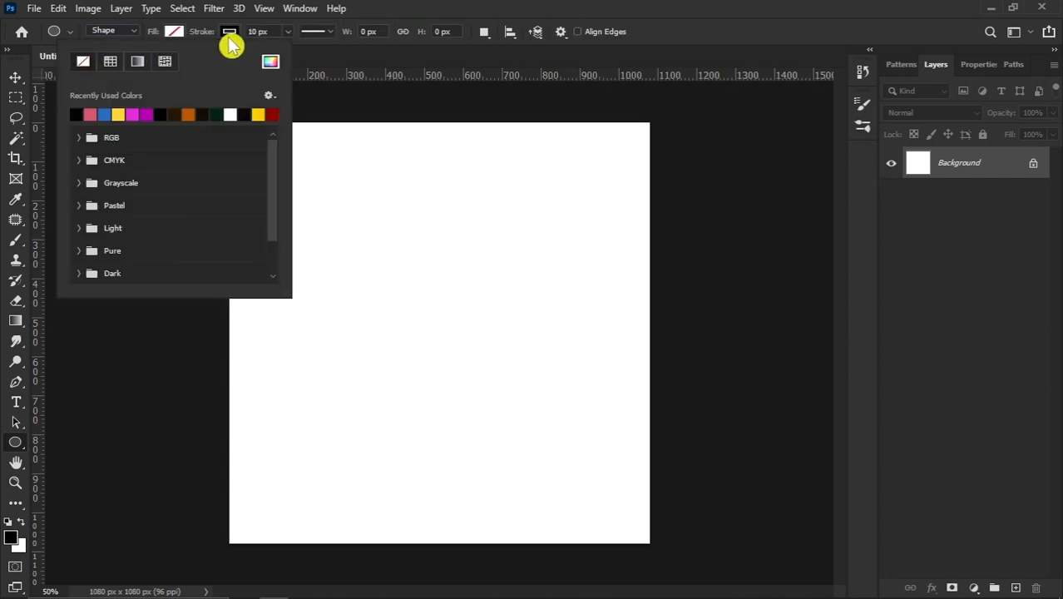
{"action": "left_click", "coordinate": [229, 34]}
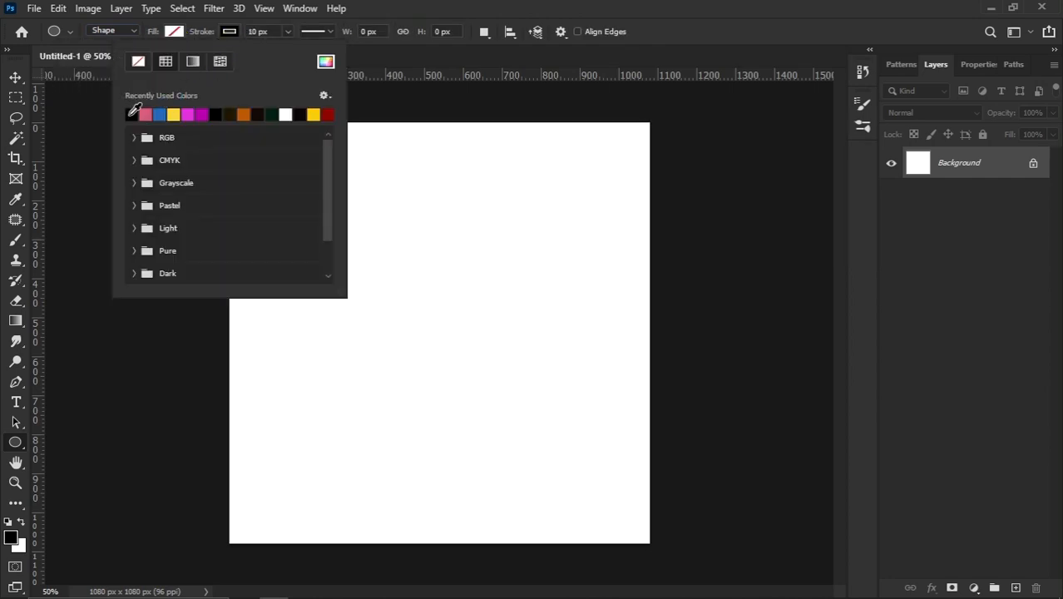
{"action": "left_click", "coordinate": [236, 31]}
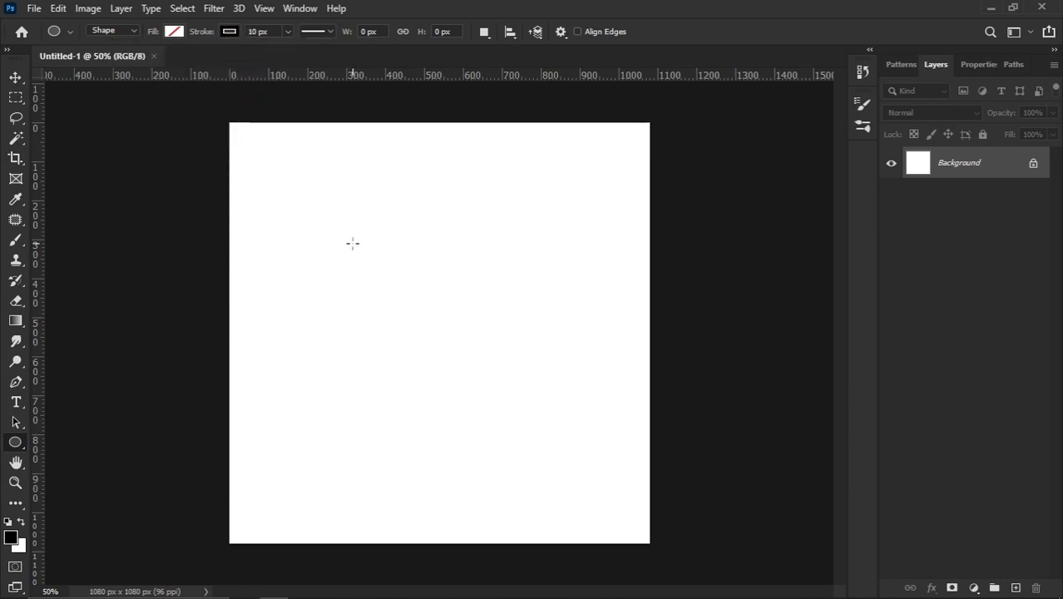
Step: Draw a circle about 438 px wide near the canvas centre and set its stroke width to 31 px
{"action": "left_click_drag", "start_coordinate": [353, 243], "coordinate": [523, 466]}
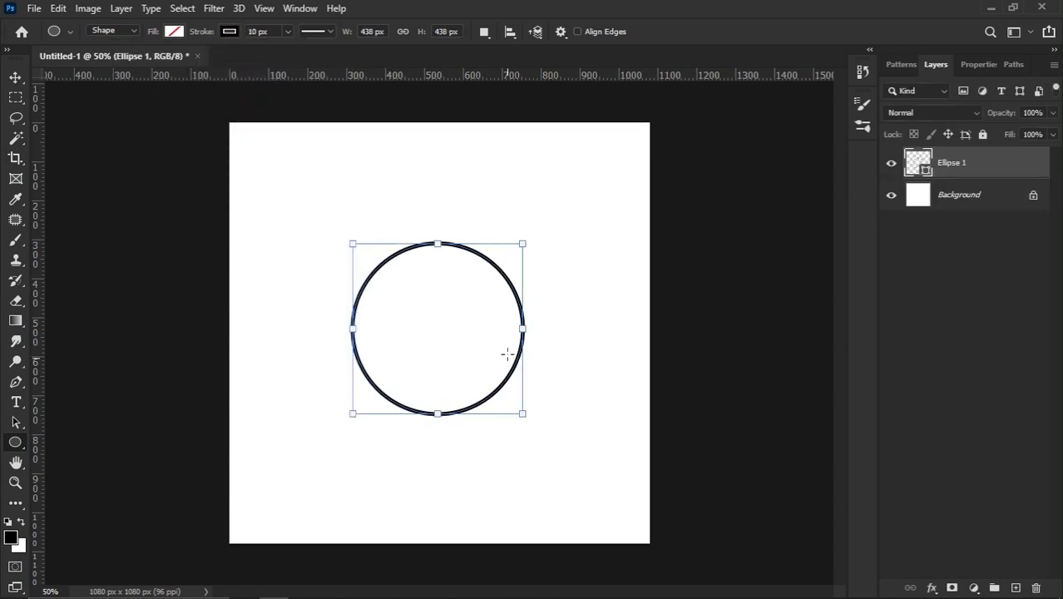
{"action": "scroll", "coordinate": [505, 336], "scroll_direction": "up", "scroll_amount": 2}
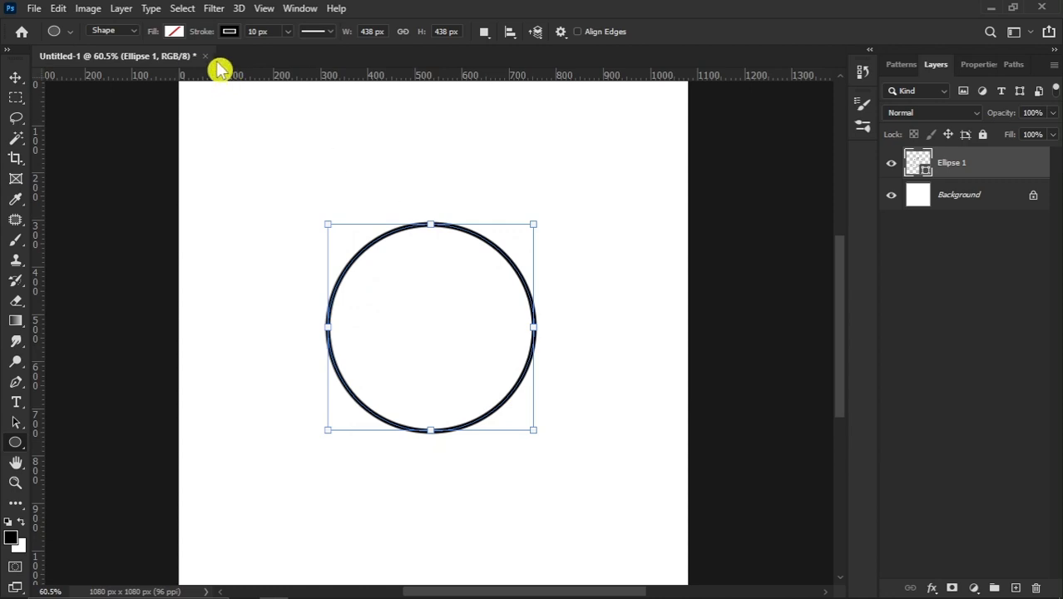
{"action": "left_click_drag", "start_coordinate": [199, 31], "coordinate": [216, 31]}
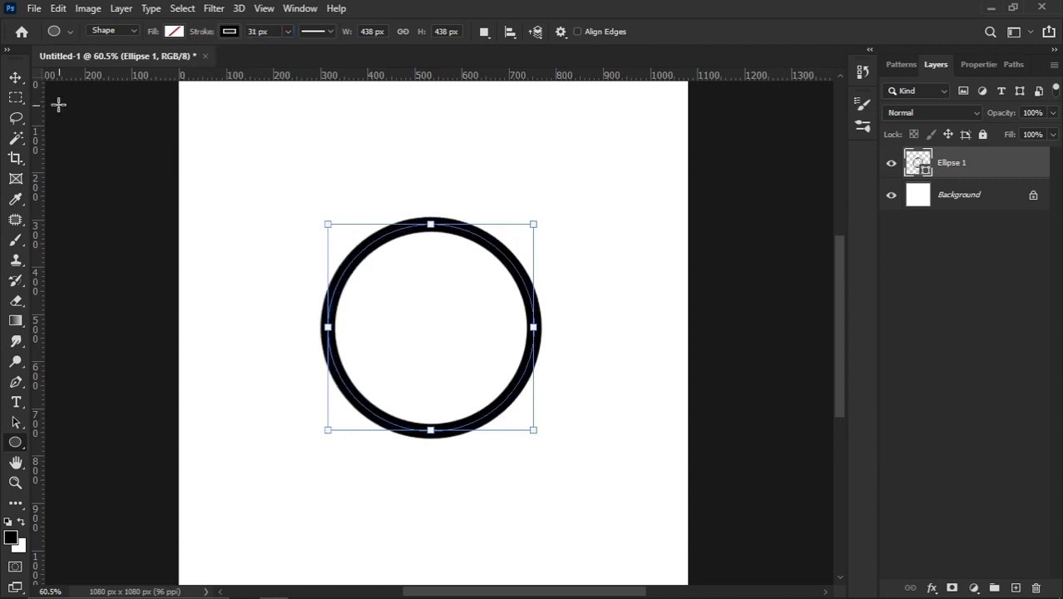
Step: Rasterize the circle's shape layer
{"action": "left_click", "coordinate": [15, 77]}
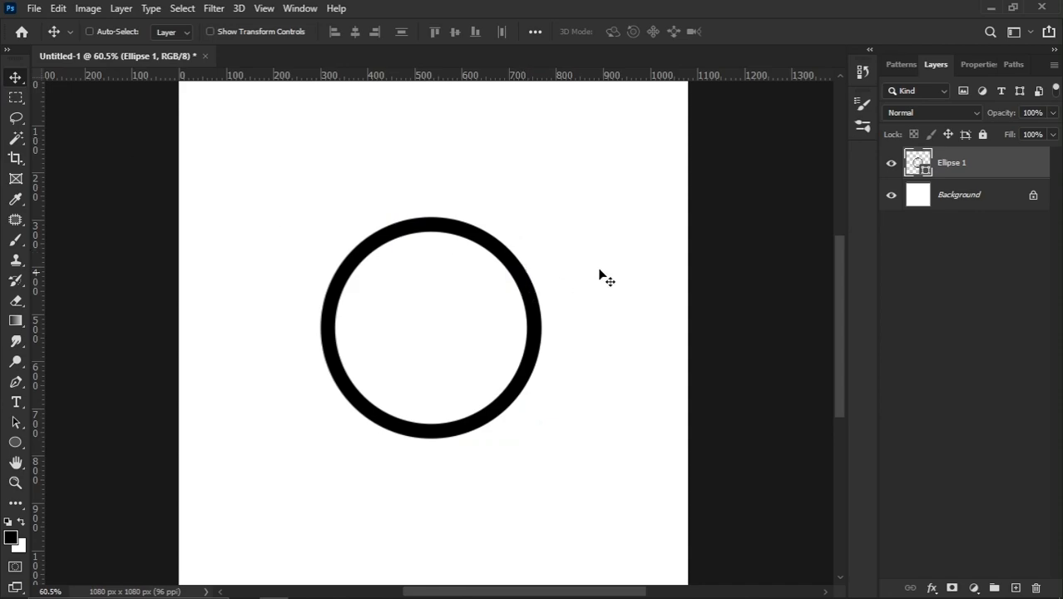
{"action": "right_click", "coordinate": [967, 166]}
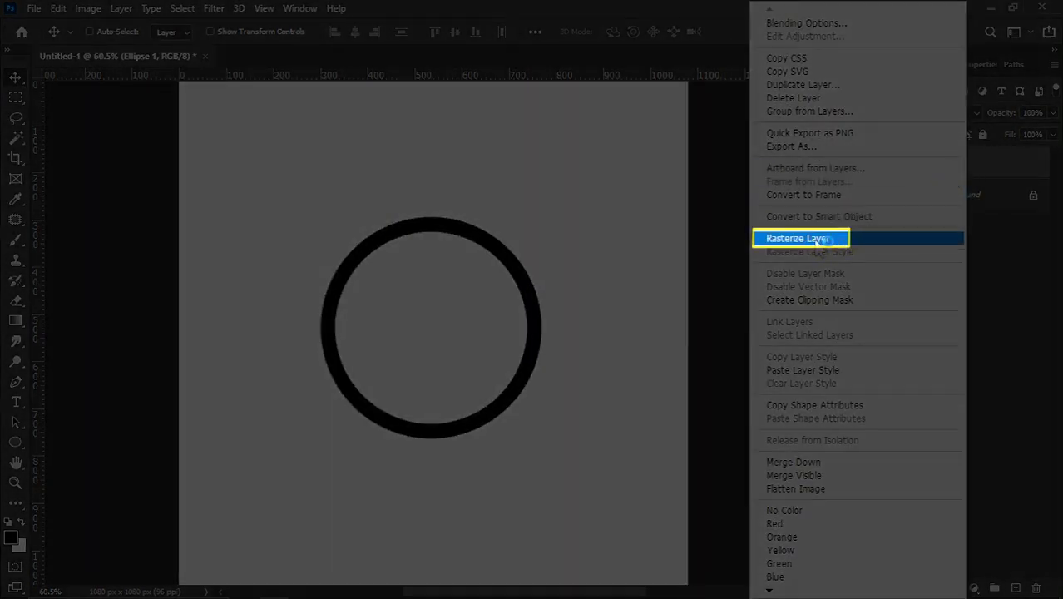
{"action": "left_click", "coordinate": [799, 238]}
Step: Place a horizontal guide through the centre of the ring
{"action": "scroll", "coordinate": [511, 376], "scroll_direction": "up", "scroll_amount": 7}
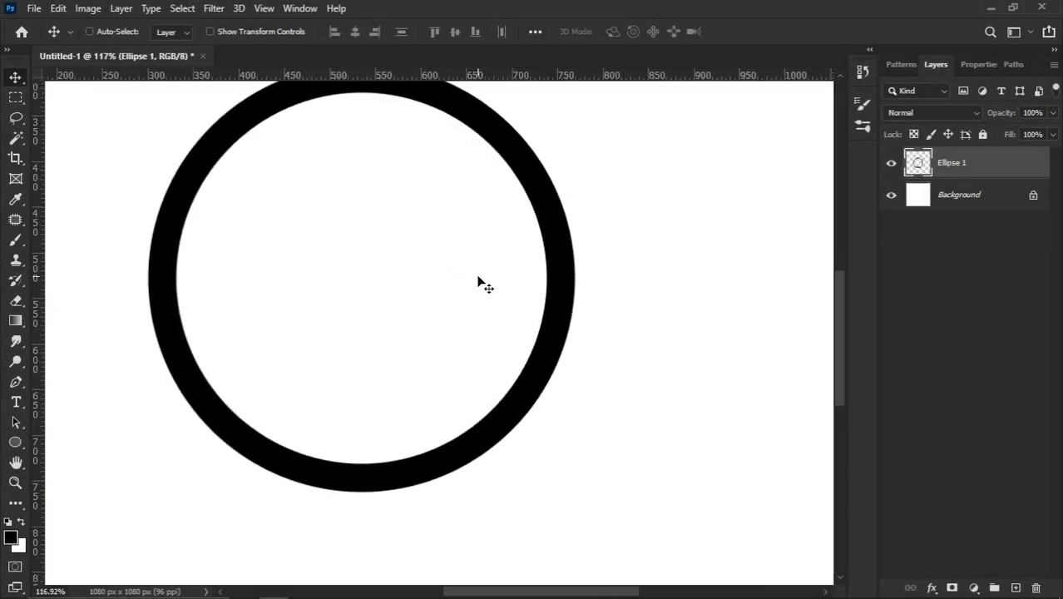
{"action": "scroll", "coordinate": [477, 281], "scroll_direction": "down", "scroll_amount": 2}
{"action": "left_click_drag", "start_coordinate": [407, 75], "coordinate": [367, 277]}
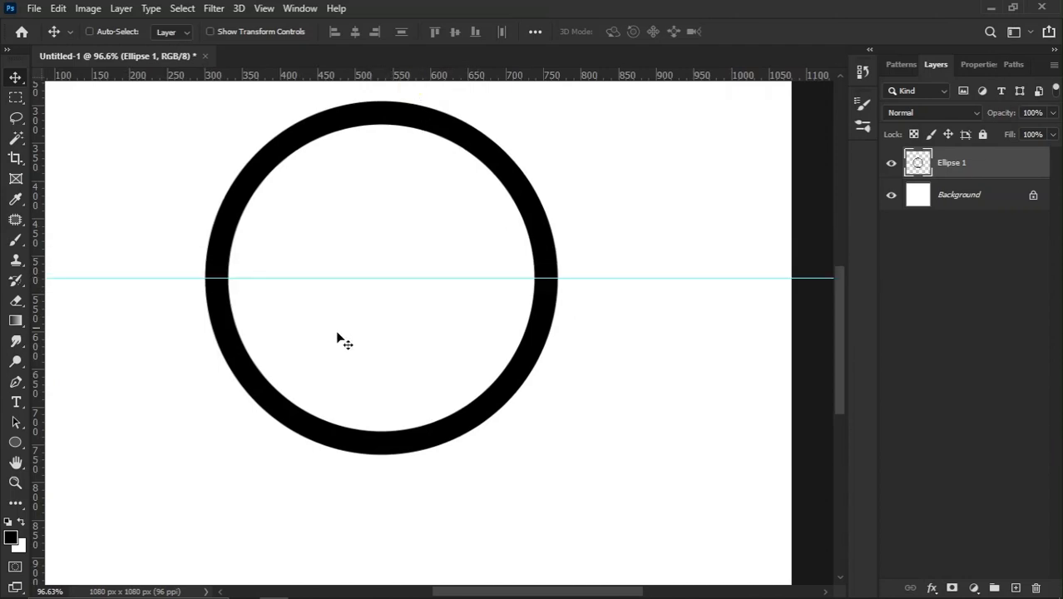
Step: Delete the half of the ring below the guide using a rectangular marquee selection, deselect, and remove the guide
{"action": "left_click", "coordinate": [18, 100]}
{"action": "right_click", "coordinate": [20, 101]}
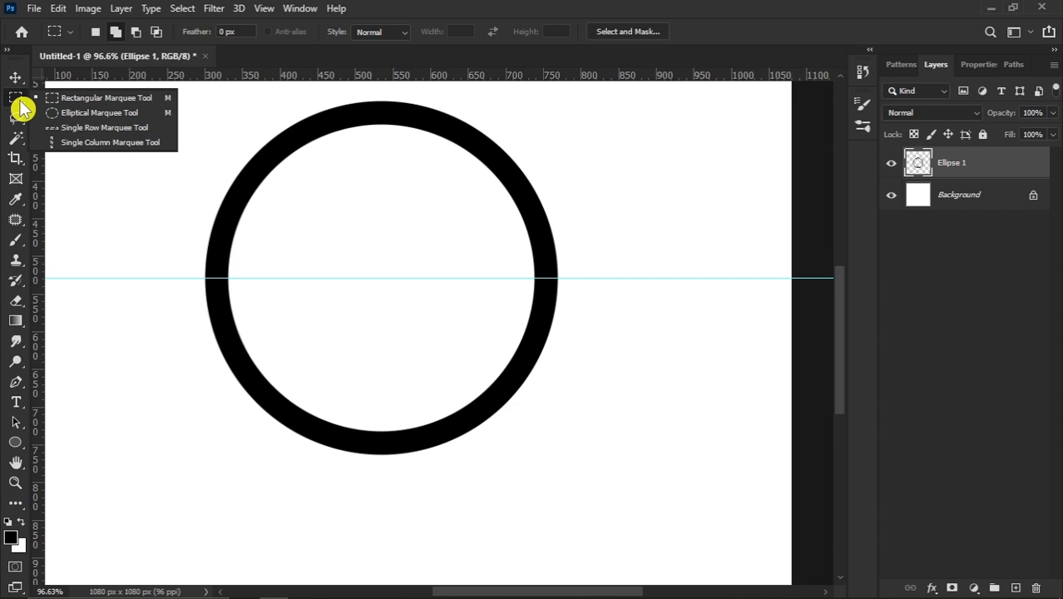
{"action": "left_click", "coordinate": [60, 99]}
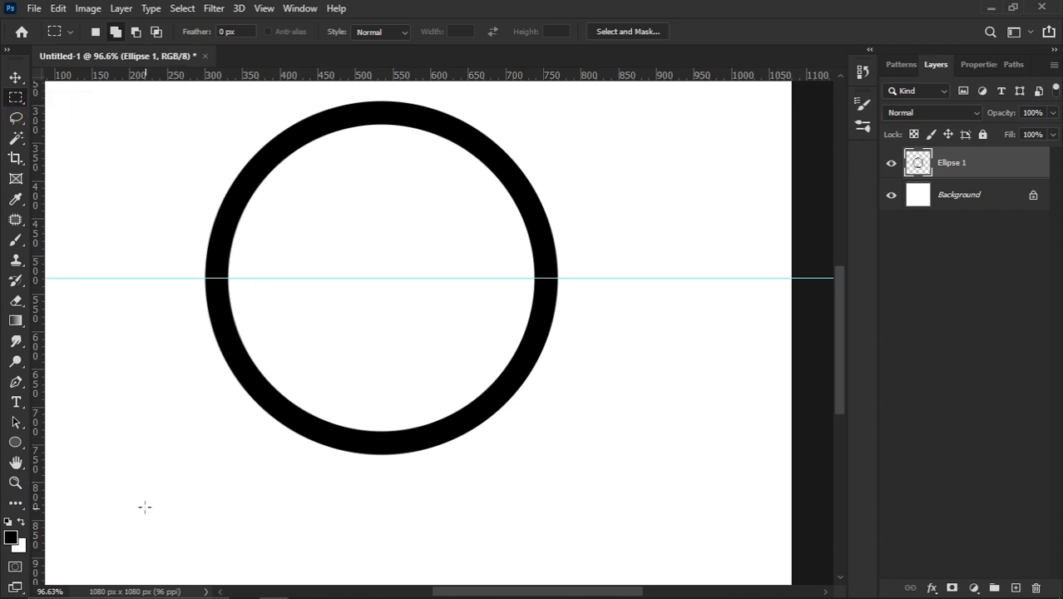
{"action": "left_click_drag", "start_coordinate": [145, 506], "coordinate": [657, 278]}
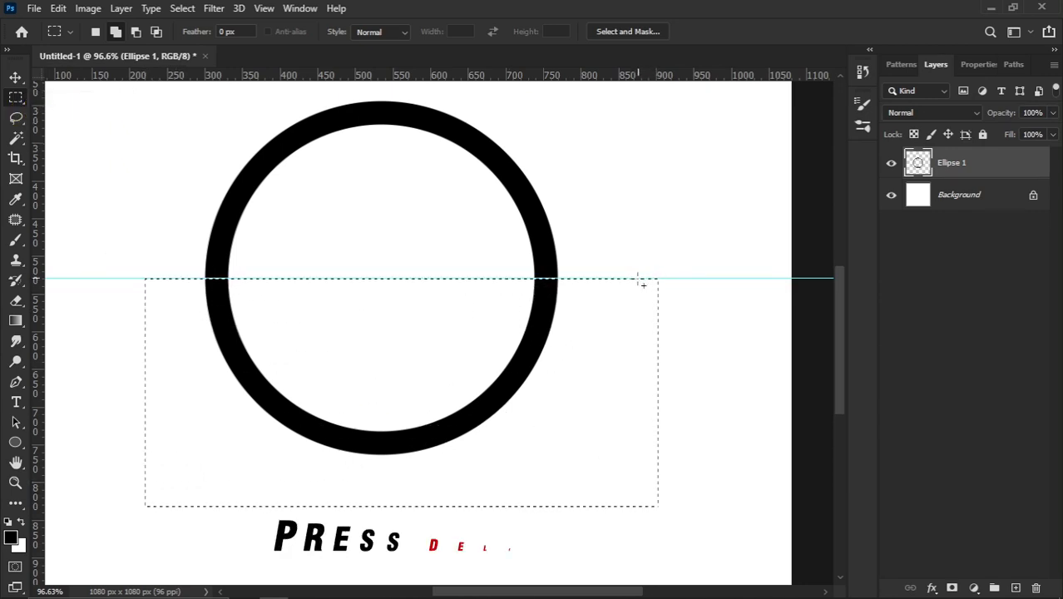
{"action": "key", "text": "Delete"}
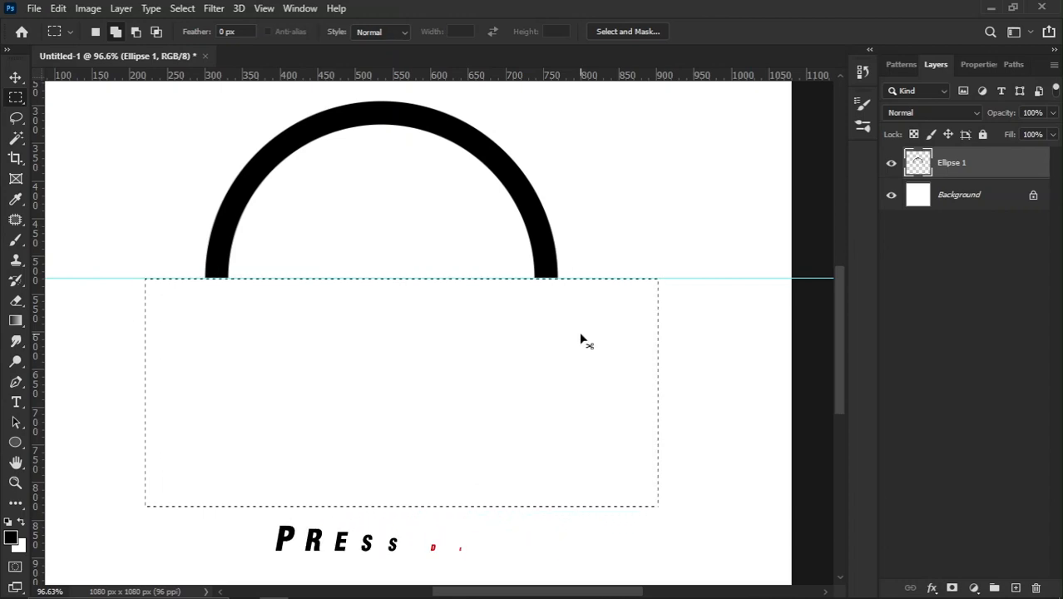
{"action": "key", "text": "ctrl+d"}
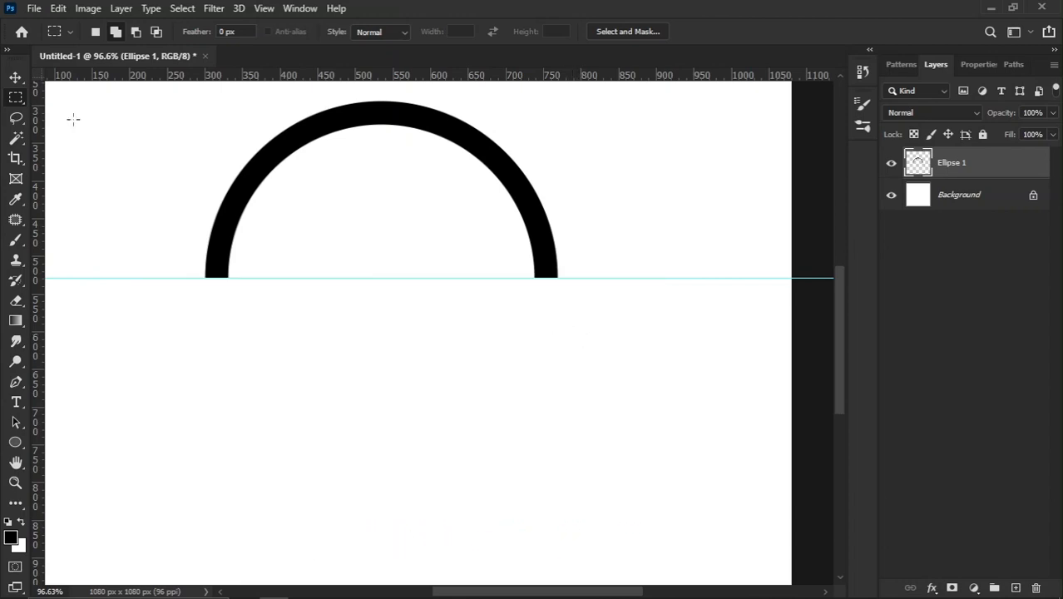
{"action": "left_click", "coordinate": [15, 77]}
{"action": "left_click_drag", "start_coordinate": [338, 277], "coordinate": [350, 64]}
Step: Duplicate the half ring twice and place the two copies side by side below the original, with their inner ends touching
{"action": "scroll", "coordinate": [406, 270], "scroll_direction": "down", "scroll_amount": 2}
{"action": "left_click_drag", "start_coordinate": [969, 171], "coordinate": [1015, 587]}
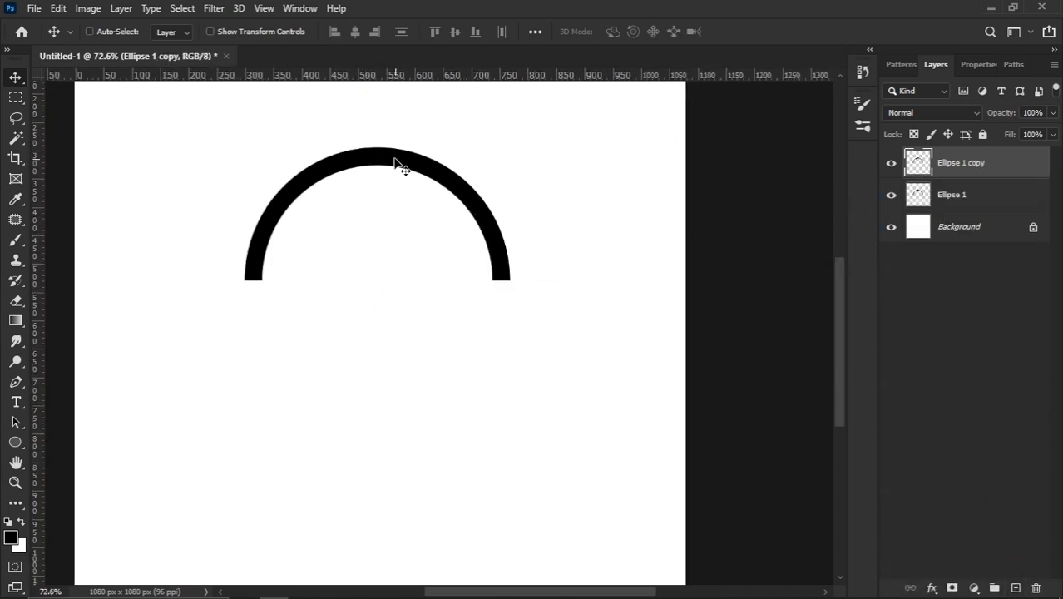
{"action": "left_click_drag", "start_coordinate": [395, 177], "coordinate": [455, 316]}
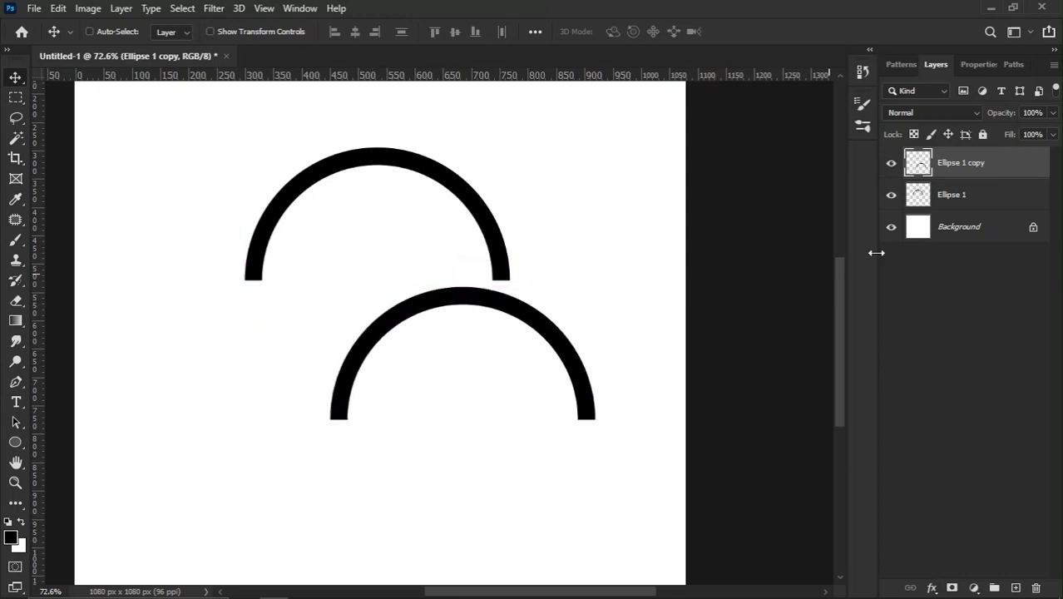
{"action": "left_click_drag", "start_coordinate": [957, 165], "coordinate": [1015, 588]}
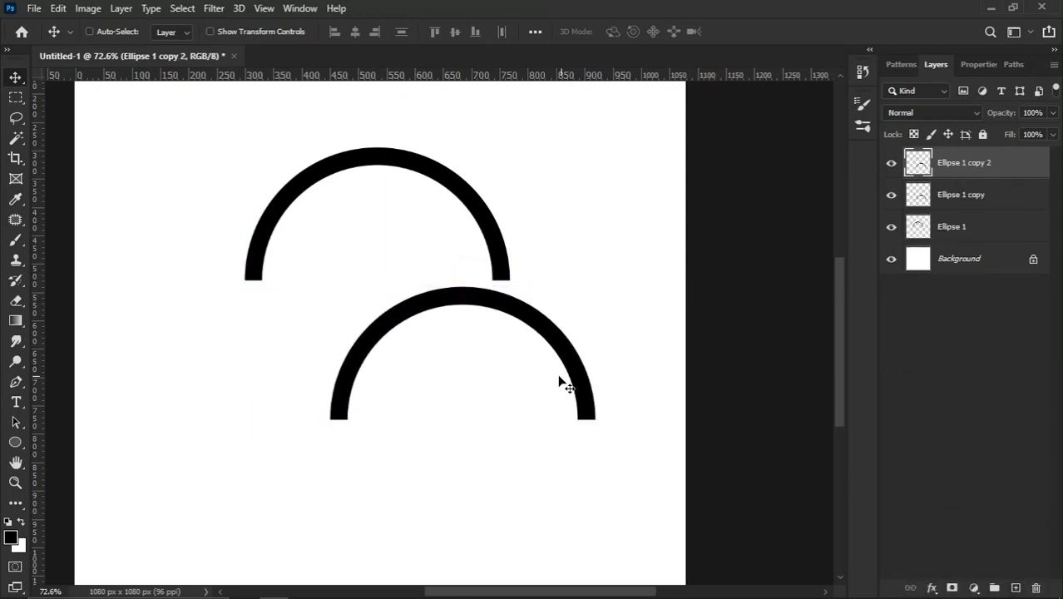
{"action": "left_click_drag", "start_coordinate": [587, 397], "coordinate": [318, 403]}
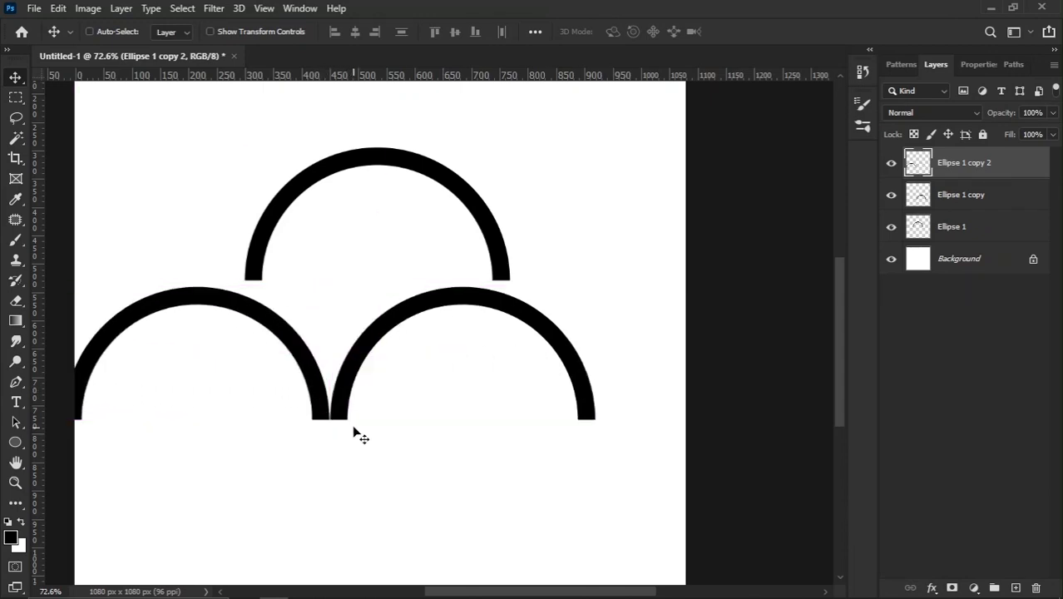
Step: Move the two lower arcs together so they are centred beneath the upper arc, and merge their layers
{"action": "left_click", "coordinate": [960, 196], "text": "shift"}
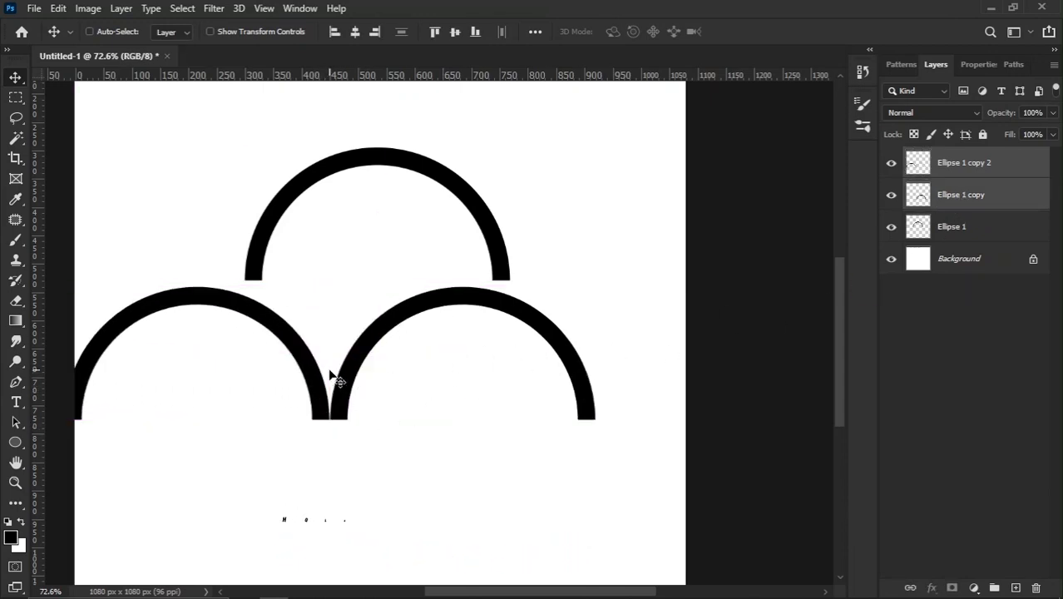
{"action": "left_click_drag", "start_coordinate": [332, 375], "coordinate": [372, 384]}
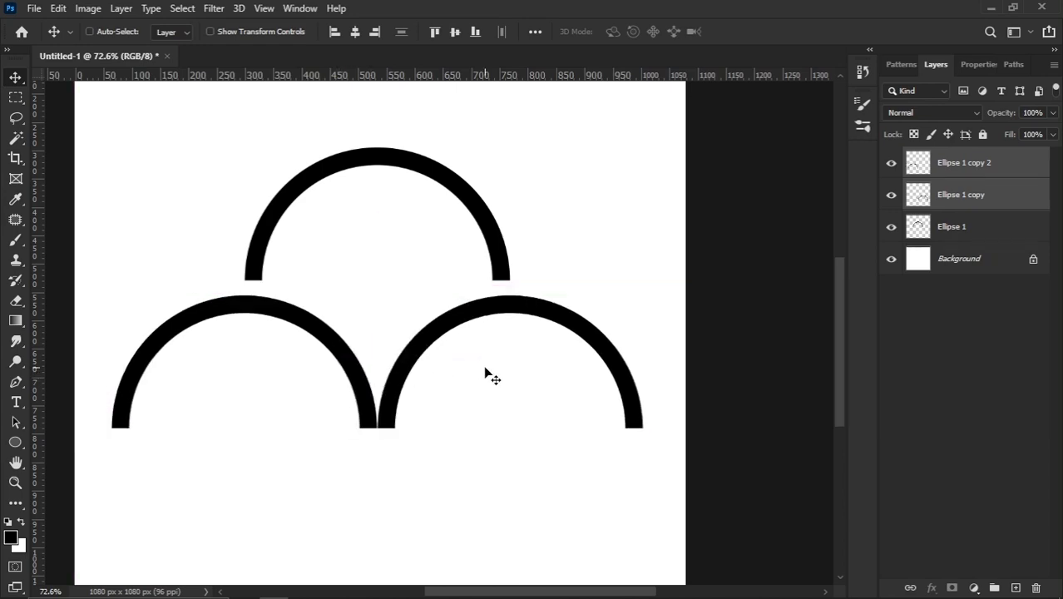
{"action": "right_click", "coordinate": [995, 199]}
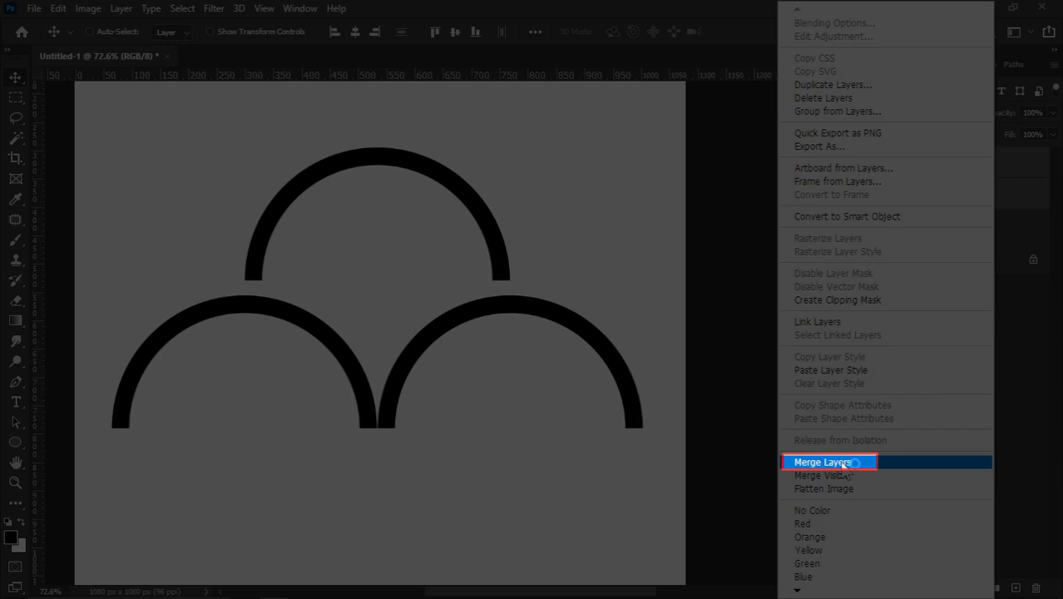
{"action": "left_click", "coordinate": [840, 464]}
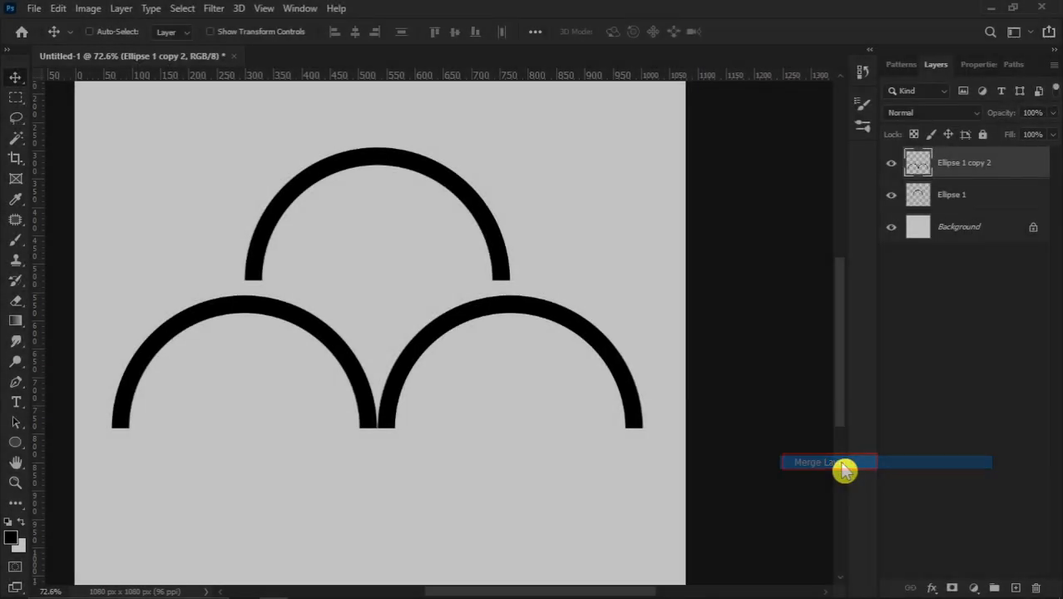
Step: Align the horizontal centres of the upper arc and the merged lower arcs
{"action": "left_click", "coordinate": [963, 200]}
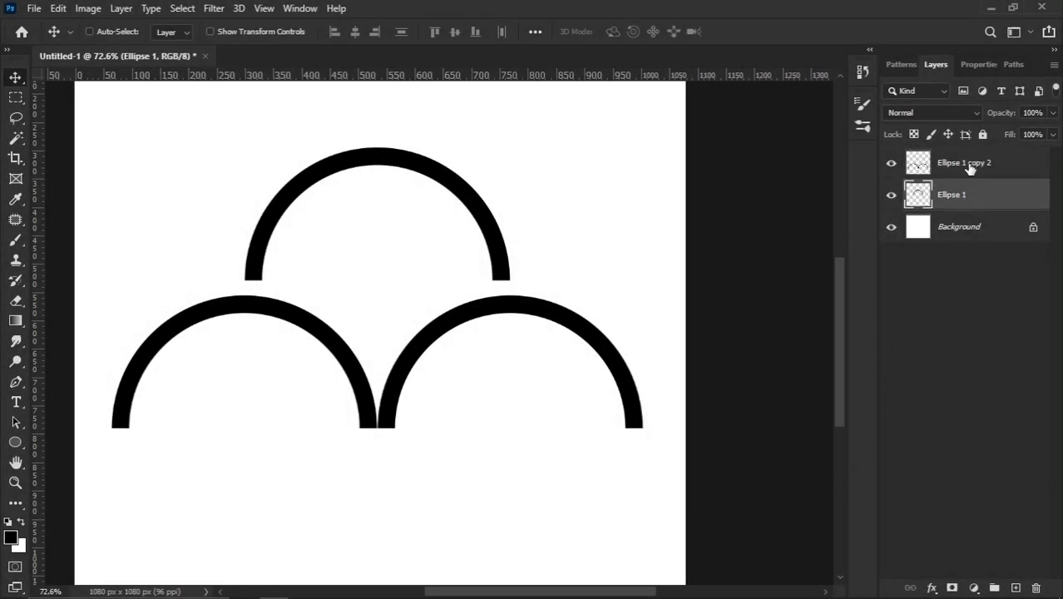
{"action": "left_click", "coordinate": [965, 163], "text": "shift"}
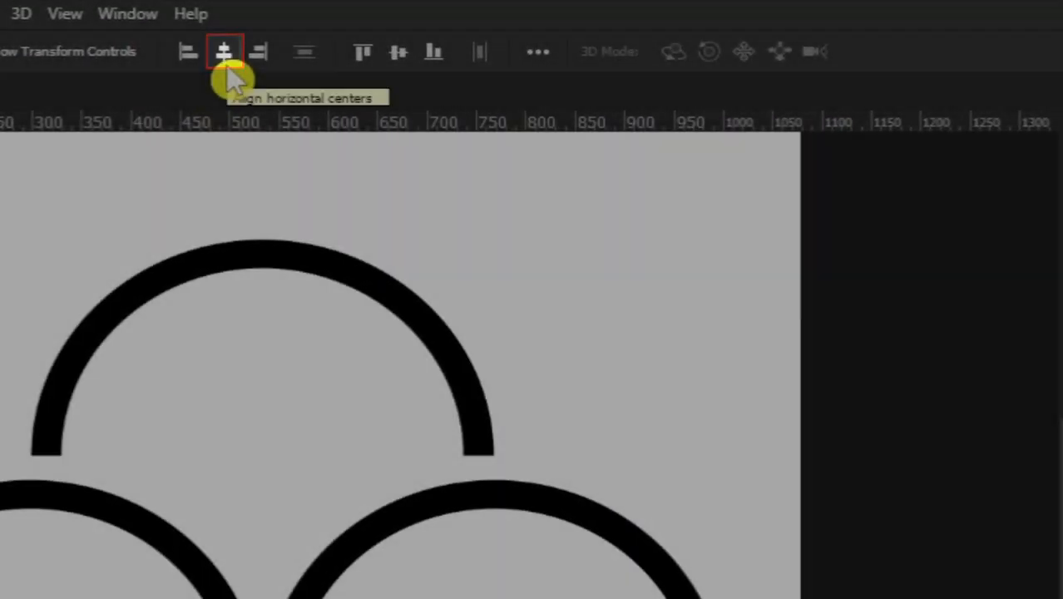
{"action": "left_click", "coordinate": [226, 57]}
Step: Nudge the upper arc straight down until its ends meet the tops of the two lower arcs
{"action": "right_click", "coordinate": [402, 162]}
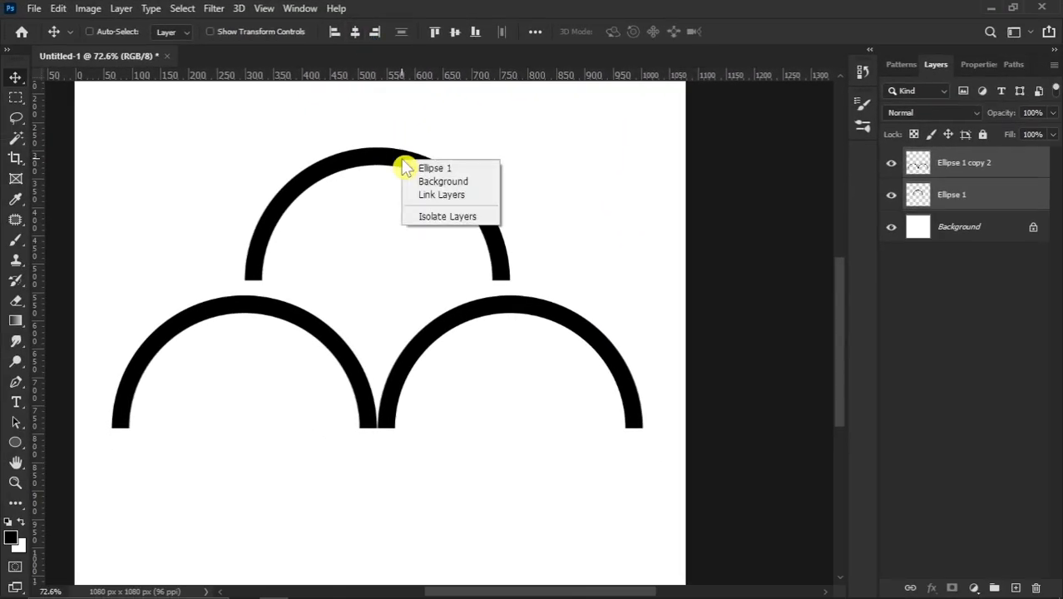
{"action": "left_click", "coordinate": [421, 167]}
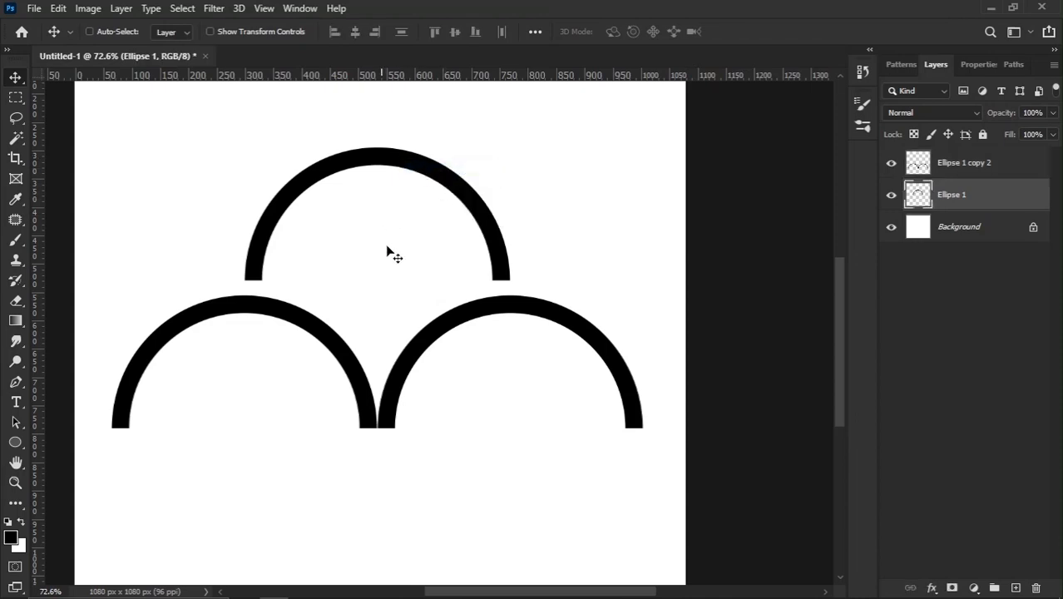
{"action": "scroll", "coordinate": [408, 348], "scroll_direction": "up", "scroll_amount": 4}
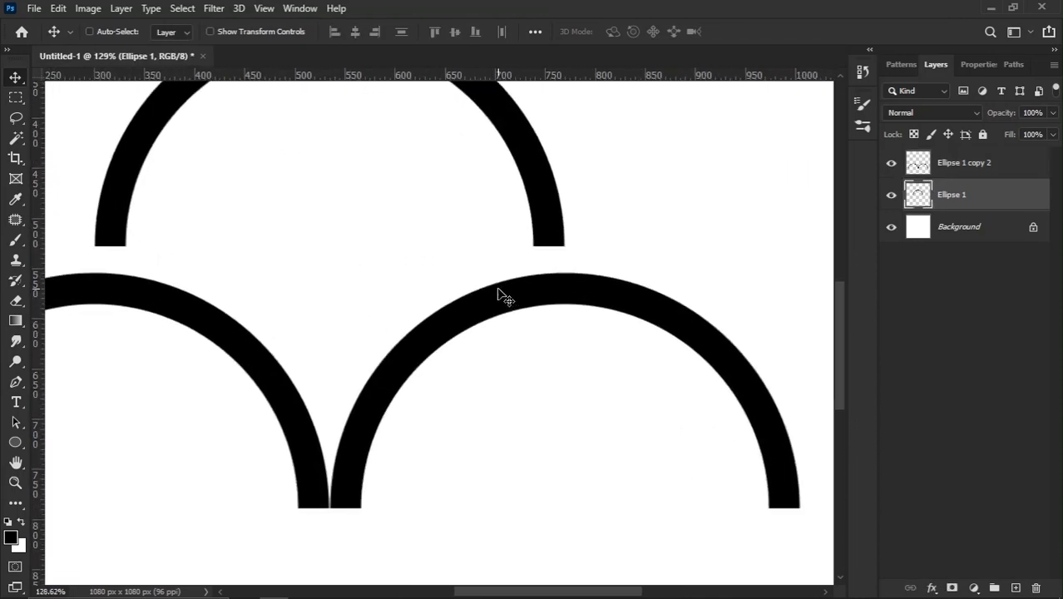
{"action": "key", "text": "Down"}
{"action": "key", "text": "Down"}
{"action": "key", "text": "Down"}
{"action": "key", "text": "Down"}
{"action": "key", "text": "Down"}
{"action": "key", "text": "Down"}
{"action": "key", "text": "Down"}
{"action": "key", "text": "Down"}
{"action": "key", "text": "Down"}
{"action": "key", "text": "Down"}
{"action": "key", "text": "Down"}
{"action": "key", "text": "Down"}
{"action": "key", "text": "Down"}
{"action": "key", "text": "Down"}
{"action": "key", "text": "Down"}
{"action": "key", "text": "Down"}
{"action": "key", "text": "Down"}
{"action": "key", "text": "Down"}
{"action": "key", "text": "Down"}
{"action": "key", "text": "Down"}
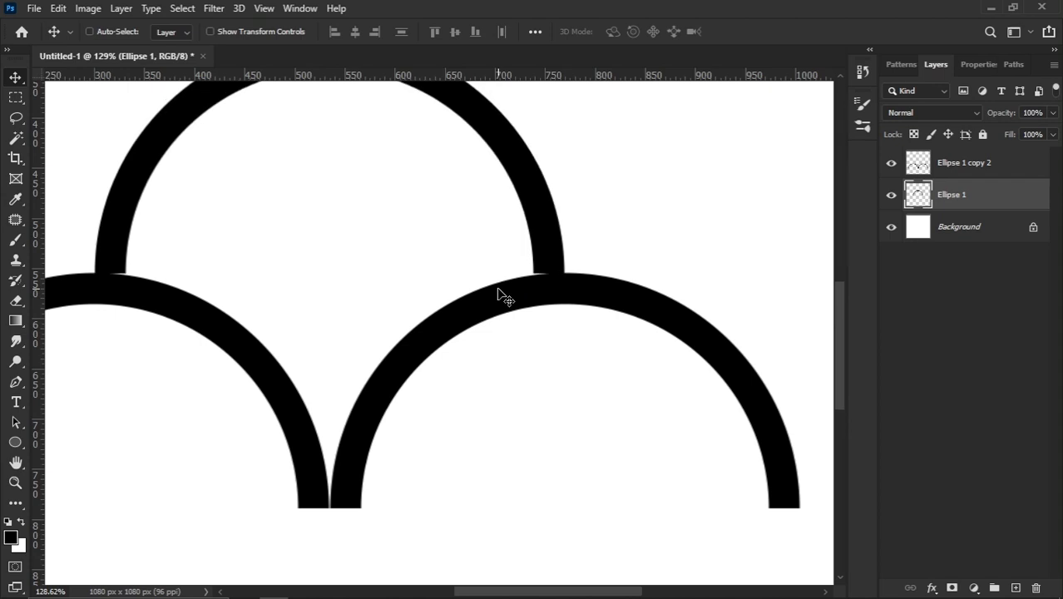
{"action": "key", "text": "Down"}
{"action": "scroll", "coordinate": [501, 295], "scroll_direction": "down", "scroll_amount": 4}
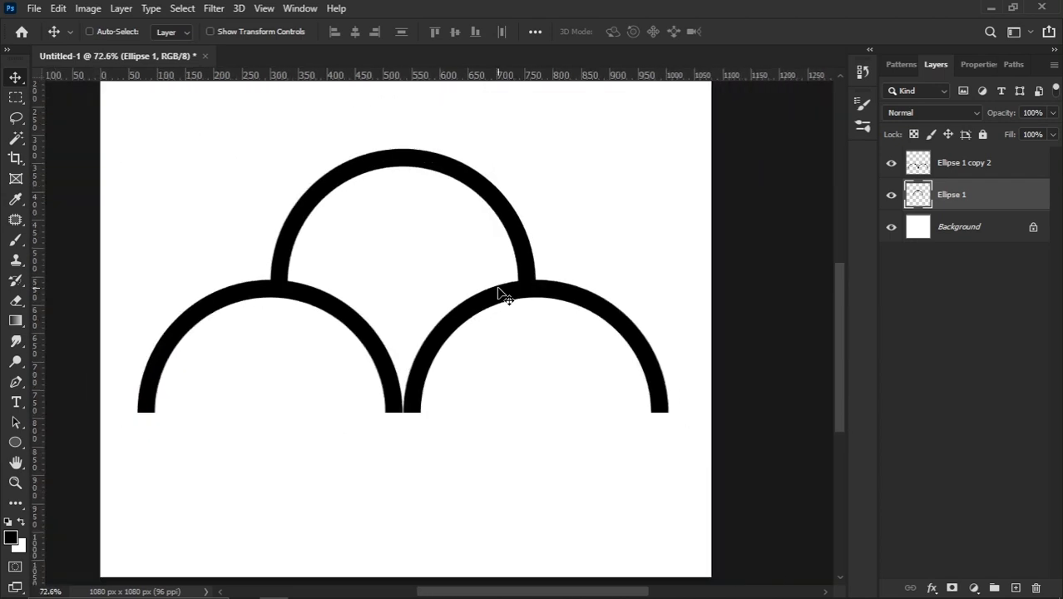
Step: Merge the upper arc's layer with the lower arcs' layer
{"action": "left_click", "coordinate": [965, 172], "text": "shift"}
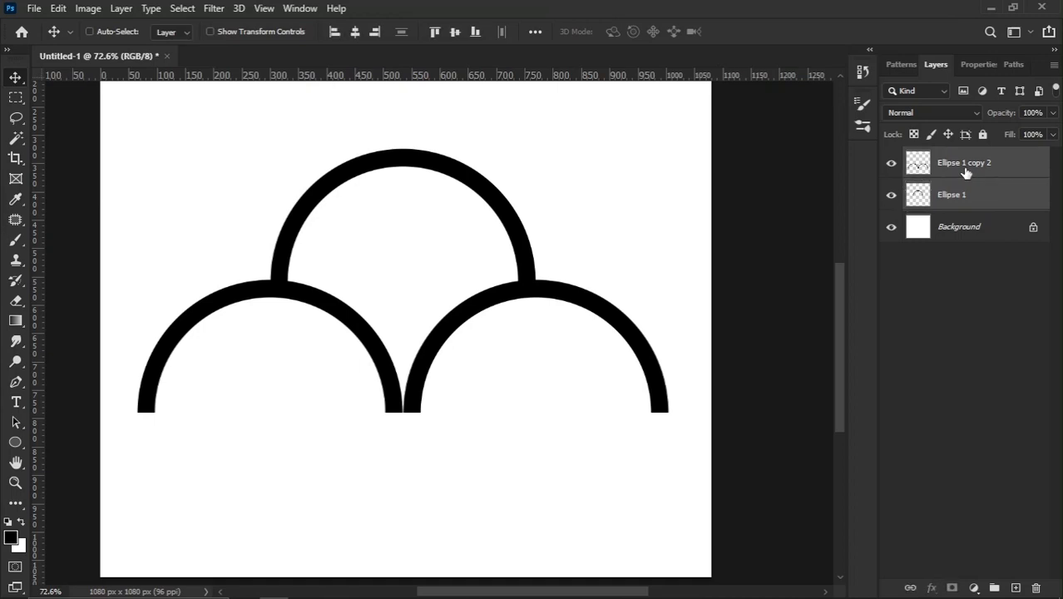
{"action": "right_click", "coordinate": [967, 174]}
{"action": "left_click", "coordinate": [793, 461]}
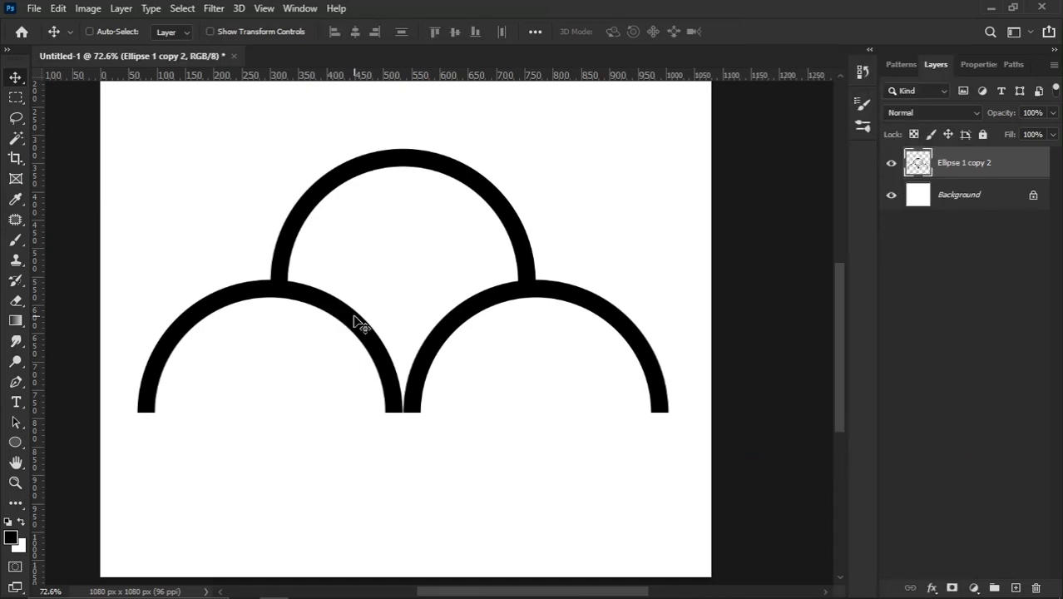
Step: Select the outer left half of the lower-left arc up to the upper arc's outer edge with the Rectangular Marquee and delete it
{"action": "scroll", "coordinate": [357, 323], "scroll_direction": "down", "scroll_amount": 1}
{"action": "left_click", "coordinate": [16, 98]}
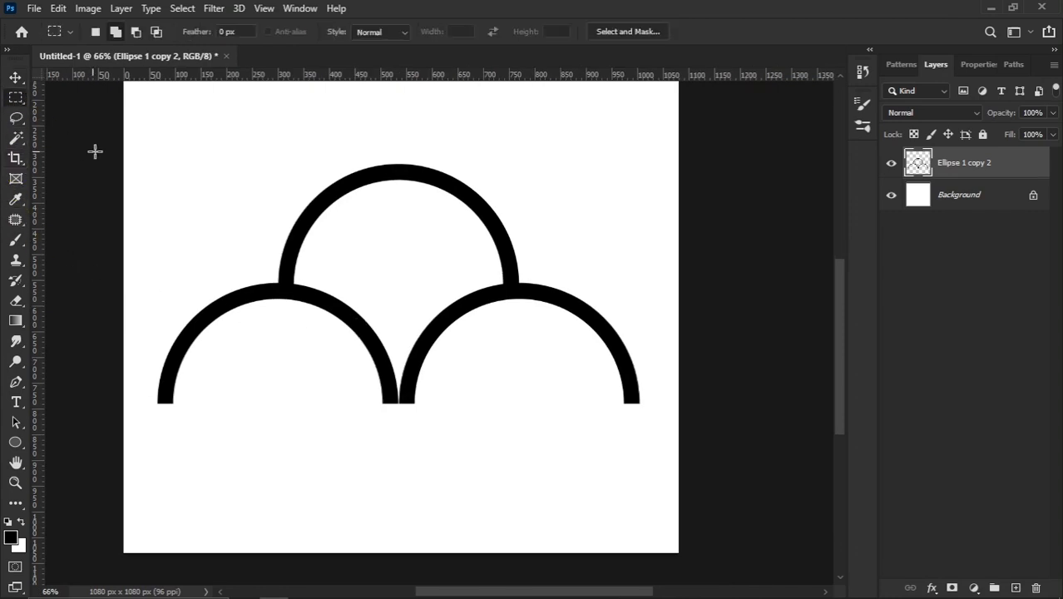
{"action": "left_click_drag", "start_coordinate": [109, 138], "coordinate": [261, 464]}
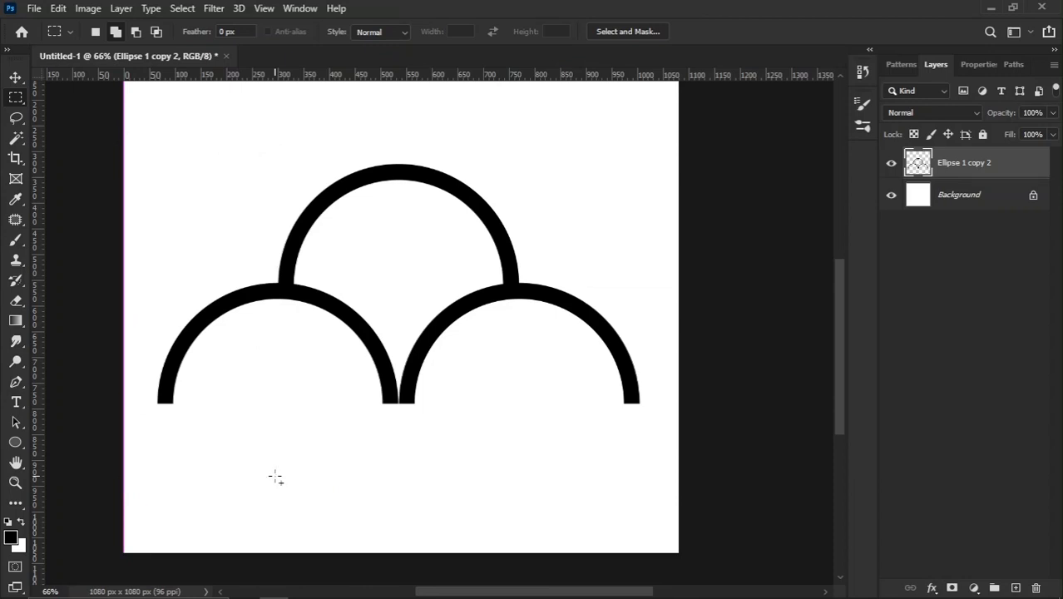
{"action": "scroll", "coordinate": [246, 305], "scroll_direction": "up", "scroll_amount": 5}
{"action": "scroll", "coordinate": [301, 273], "scroll_direction": "up", "scroll_amount": 5}
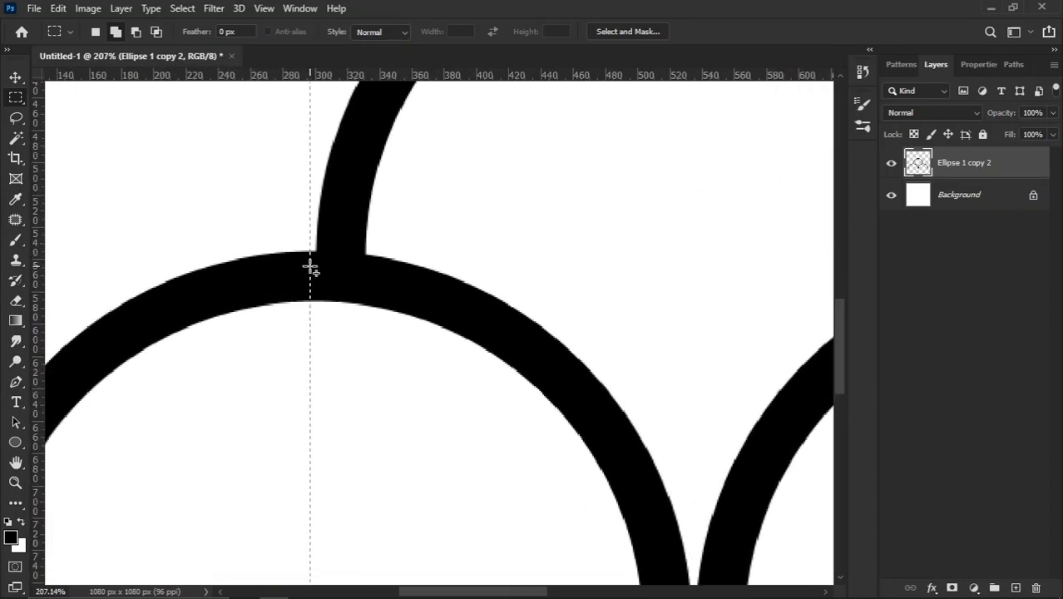
{"action": "scroll", "coordinate": [310, 266], "scroll_direction": "down", "scroll_amount": 10}
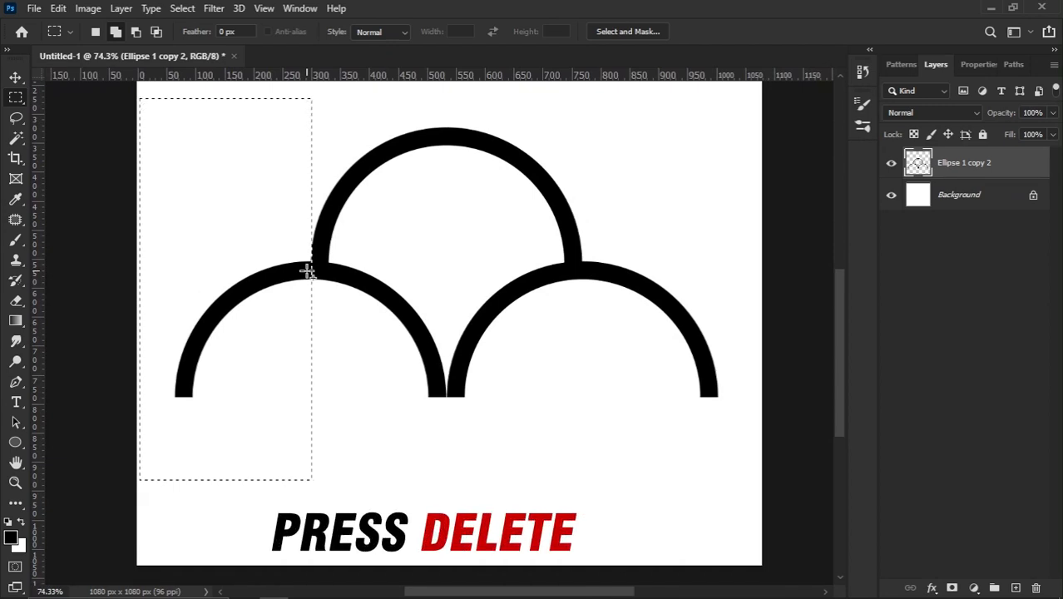
{"action": "key", "text": "Delete"}
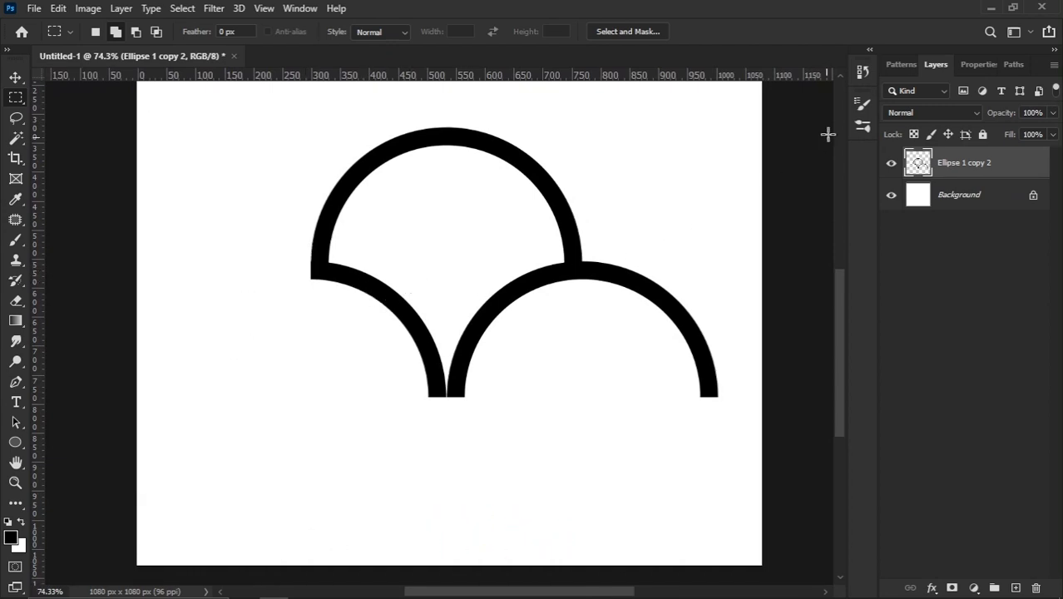
Step: Delete the outer right half of the lower-right arc, cutting at the upper arc's outer edge, and clear the selection
{"action": "left_click_drag", "start_coordinate": [798, 126], "coordinate": [580, 529]}
{"action": "scroll", "coordinate": [589, 221], "scroll_direction": "up", "scroll_amount": 7}
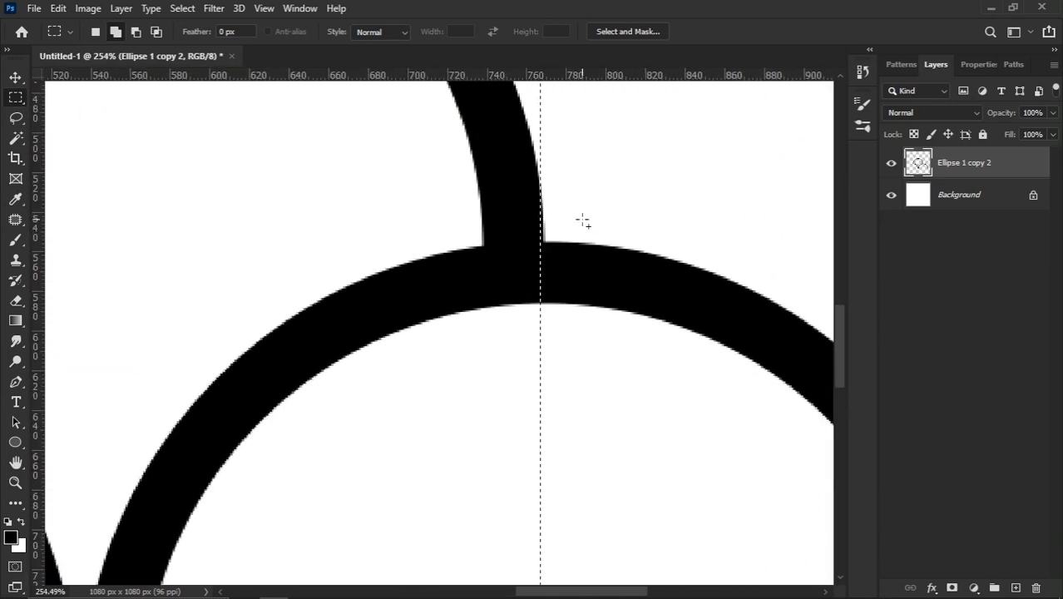
{"action": "scroll", "coordinate": [507, 260], "scroll_direction": "down", "scroll_amount": 3}
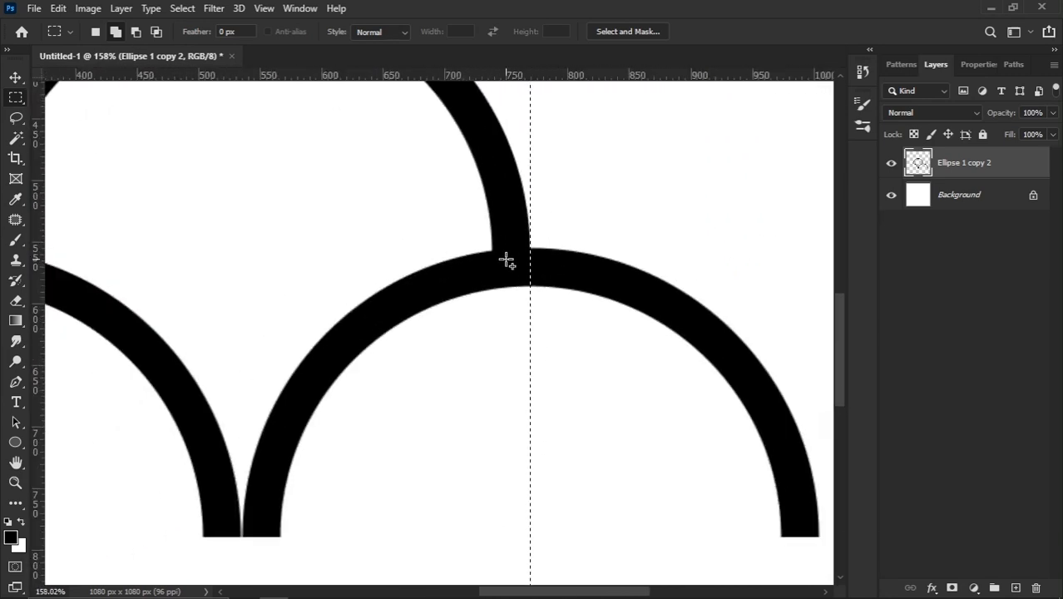
{"action": "scroll", "coordinate": [509, 266], "scroll_direction": "down", "scroll_amount": 4}
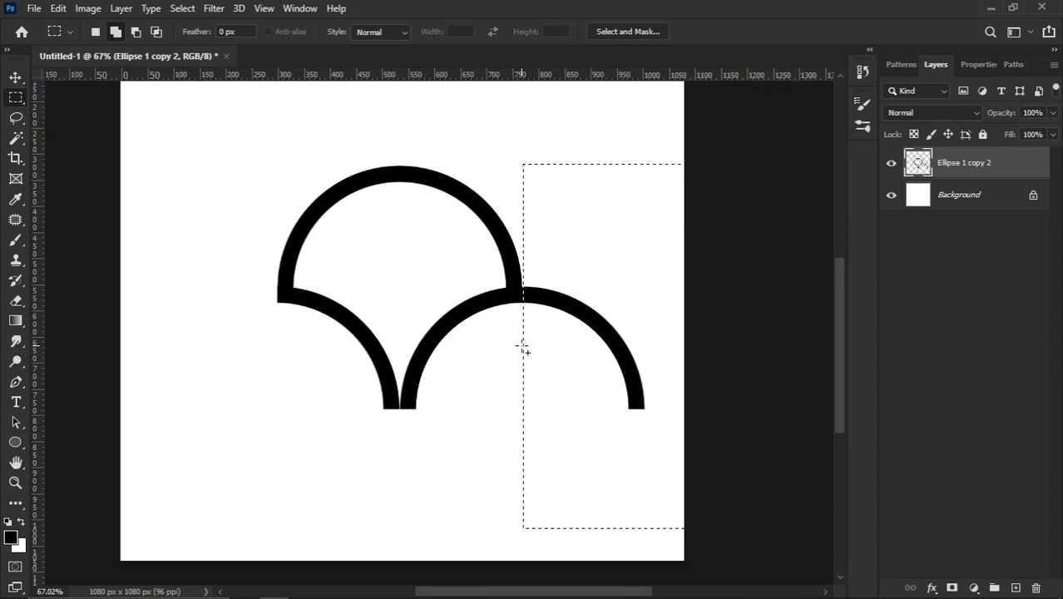
{"action": "key", "text": "Delete"}
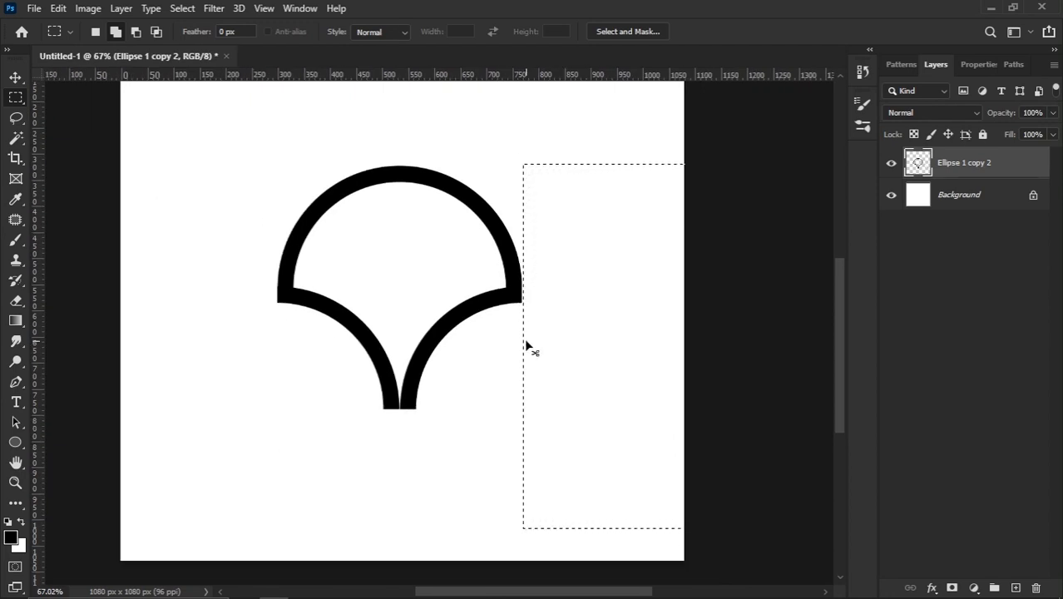
{"action": "key", "text": "ctrl+d"}
{"action": "key", "text": "v"}
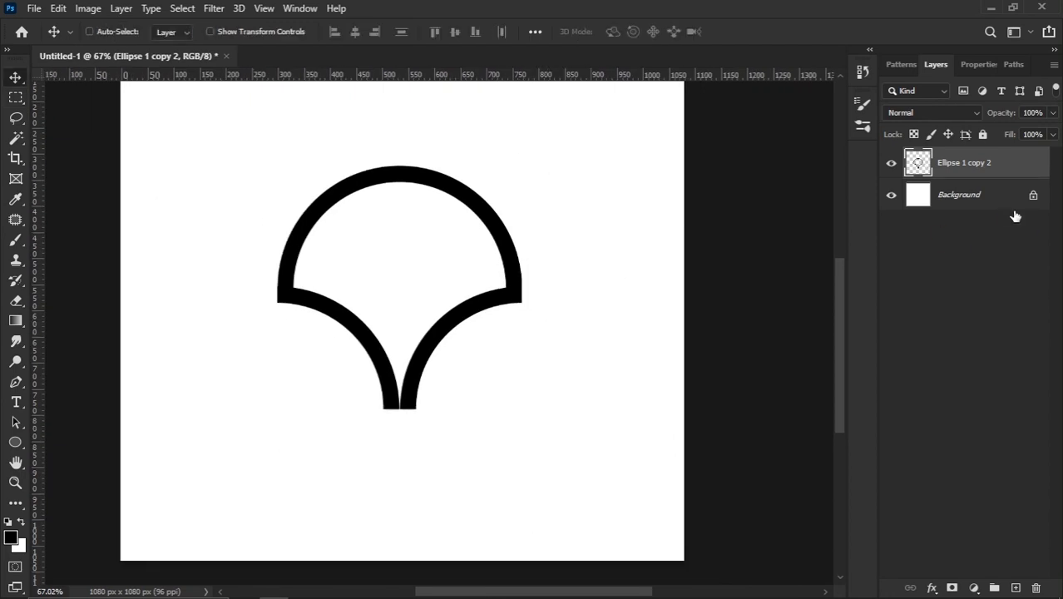
Step: Delete the white Background layer, leaving only the scallop motif on transparency
{"action": "left_click", "coordinate": [992, 204]}
{"action": "left_click_drag", "start_coordinate": [997, 195], "coordinate": [1035, 588]}
{"action": "scroll", "coordinate": [446, 302], "scroll_direction": "down", "scroll_amount": 1}
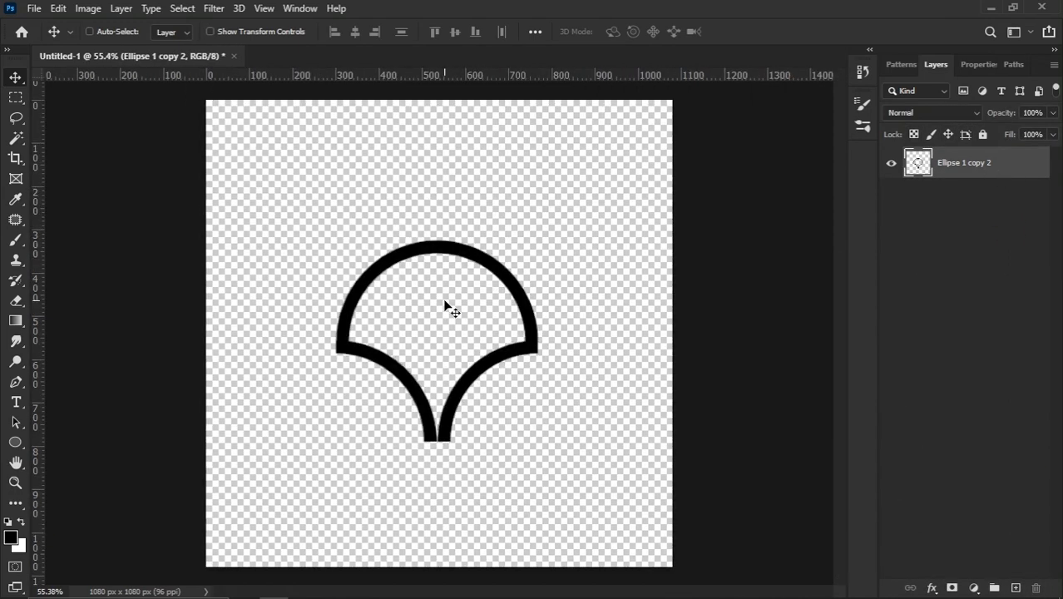
Step: Trim the canvas to the scallop motif based on transparent pixels, cutting away all four sides
{"action": "scroll", "coordinate": [448, 371], "scroll_direction": "up", "scroll_amount": 1}
{"action": "left_click", "coordinate": [87, 10]}
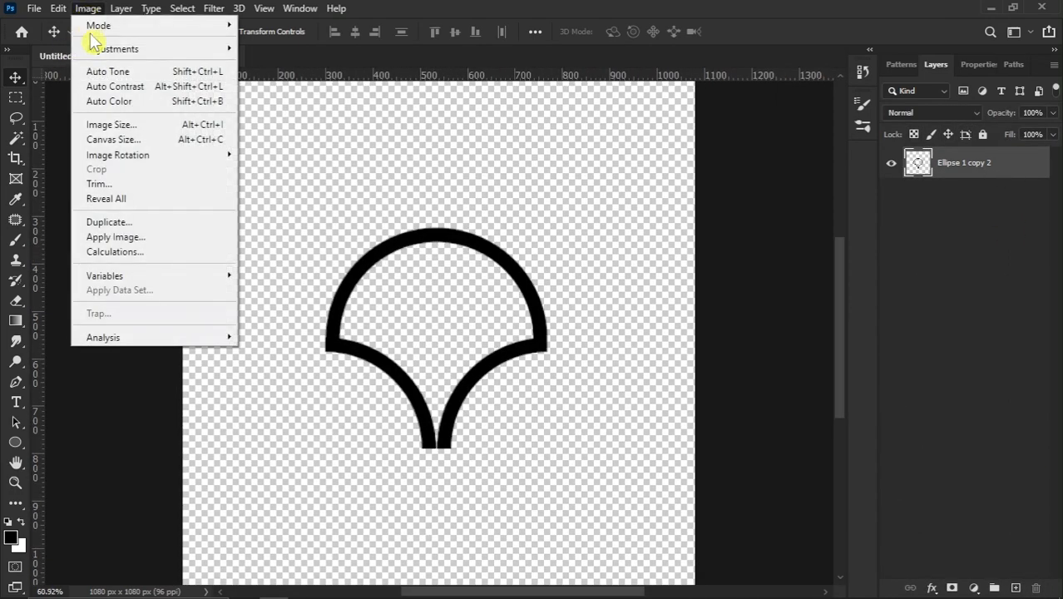
{"action": "left_click", "coordinate": [96, 185]}
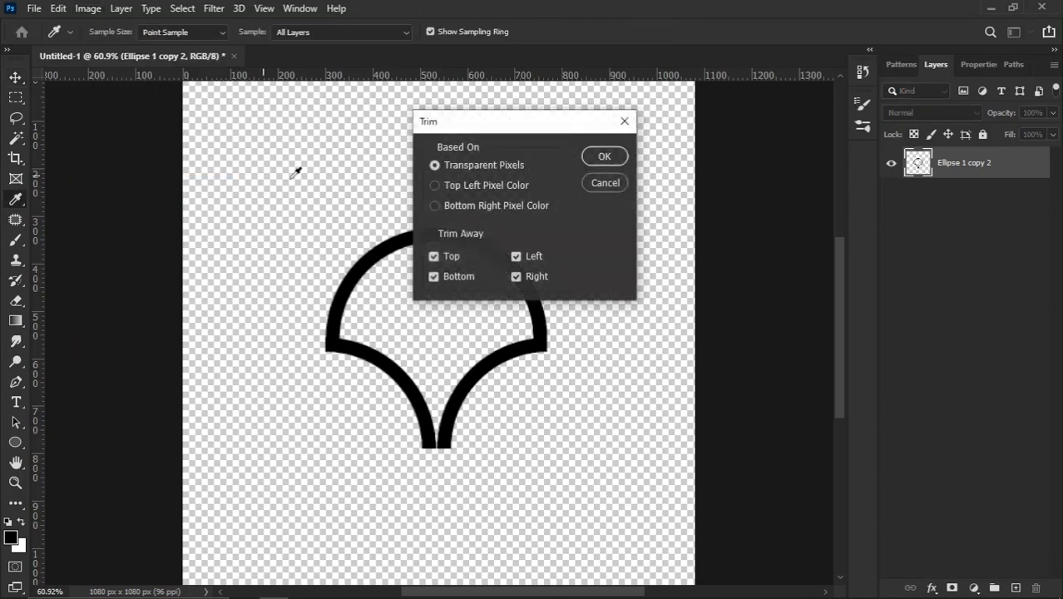
{"action": "left_click", "coordinate": [603, 158]}
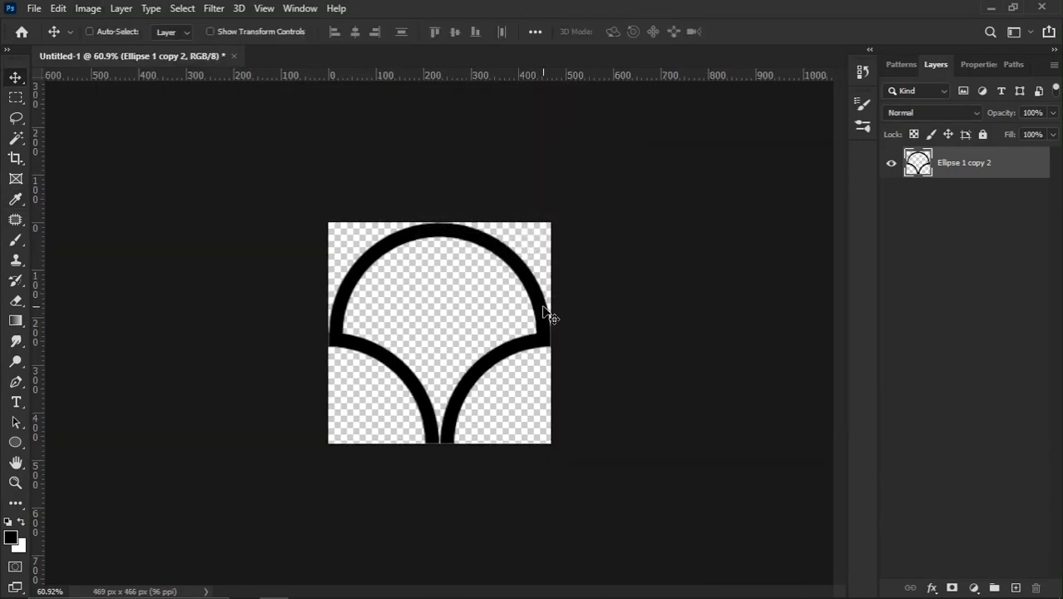
{"action": "scroll", "coordinate": [543, 305], "scroll_direction": "up", "scroll_amount": 2}
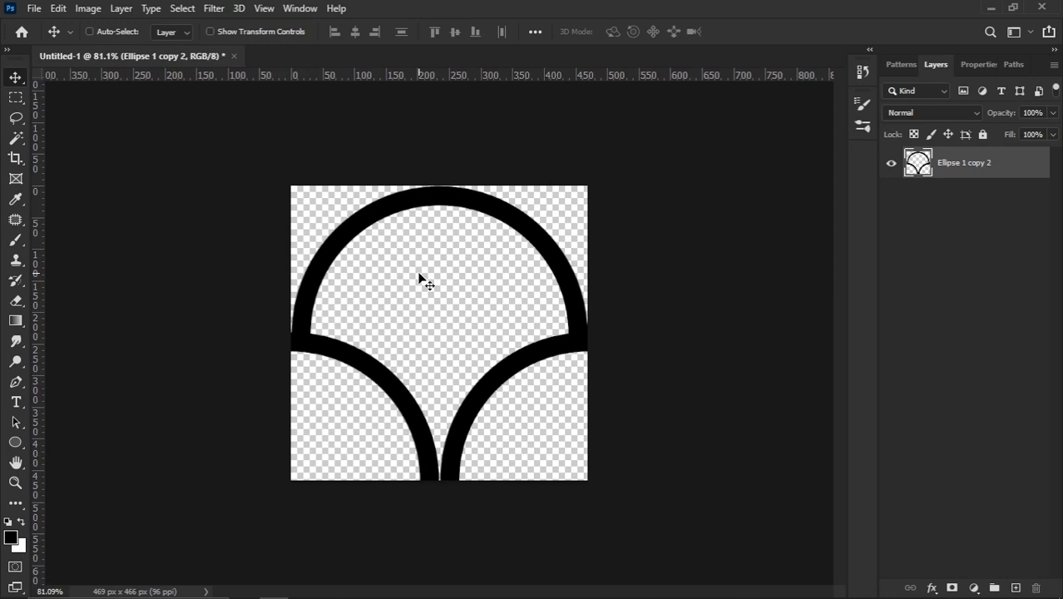
Step: Define the trimmed scallop motif as a pattern, with a name beginning "Round Patt"
{"action": "left_click", "coordinate": [58, 10]}
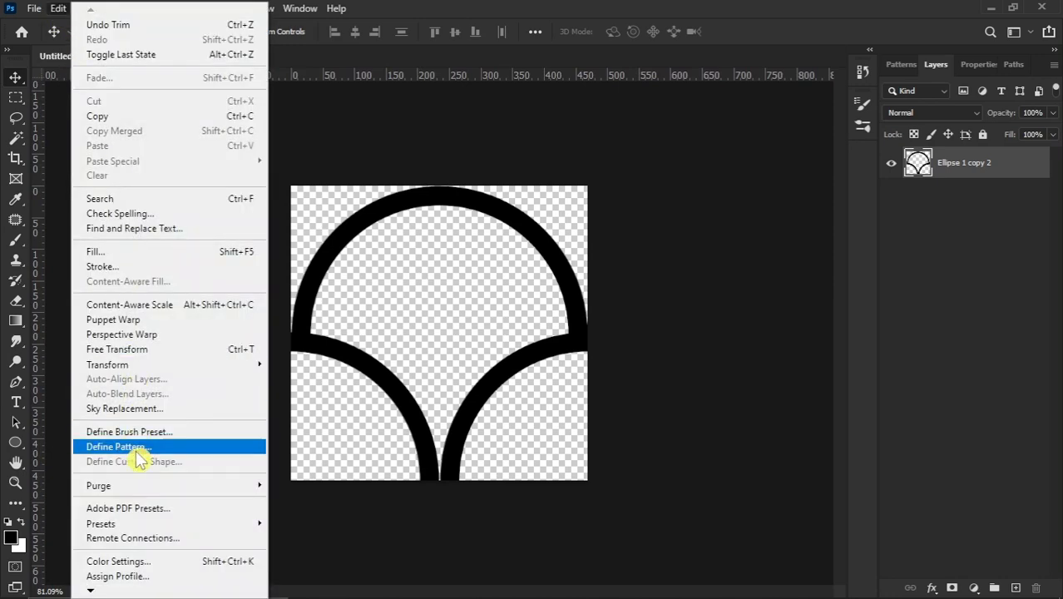
{"action": "left_click", "coordinate": [125, 447]}
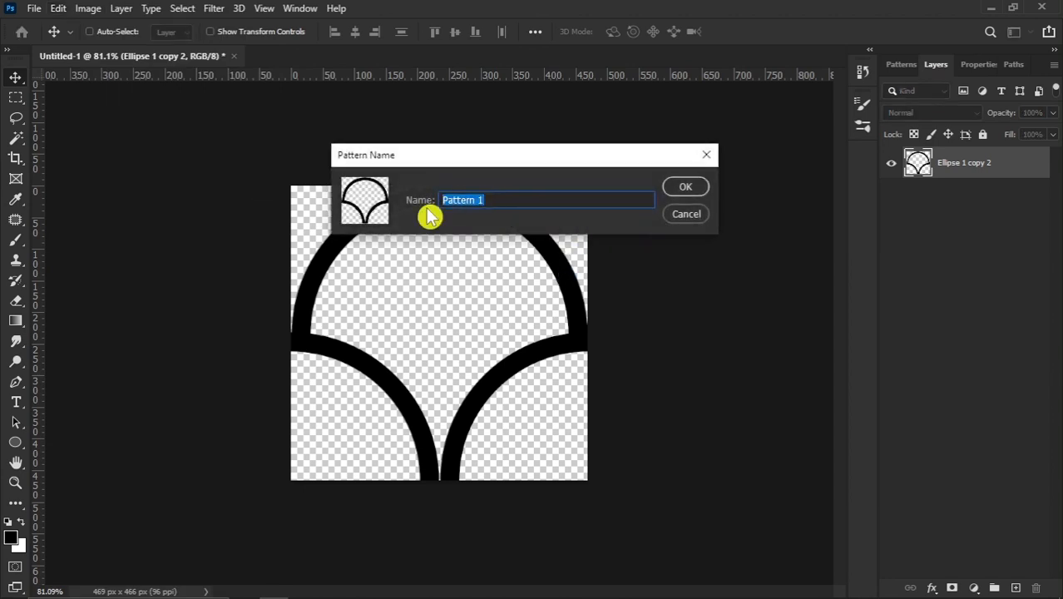
{"action": "type", "text": "Round"}
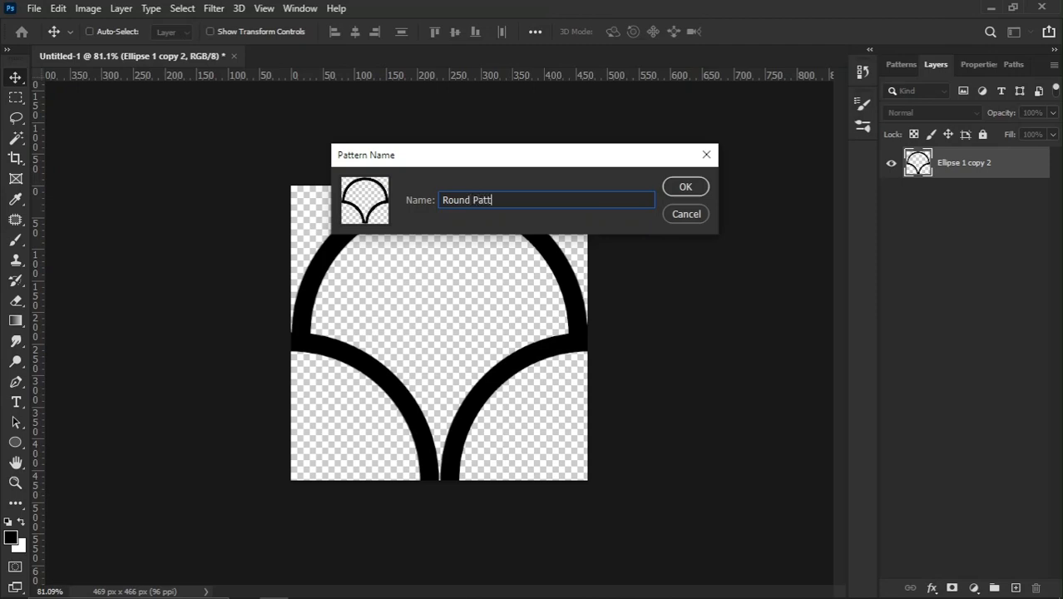
{"action": "left_click", "coordinate": [681, 190]}
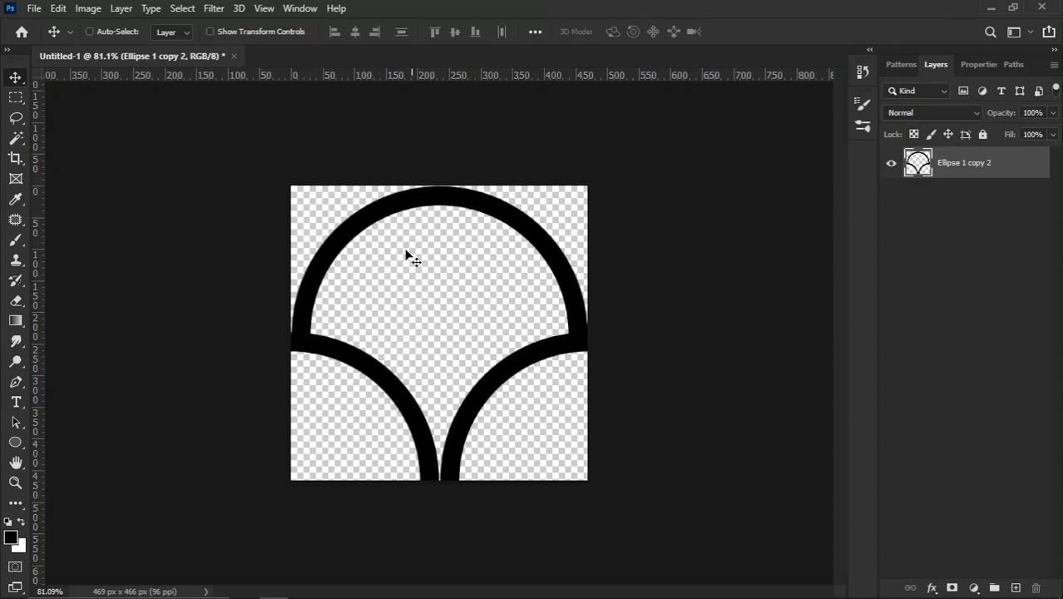
Step: Create a new 1080 x 1080 px document at 96 pixels/inch in RGB Color with a white background
{"action": "left_click", "coordinate": [33, 10]}
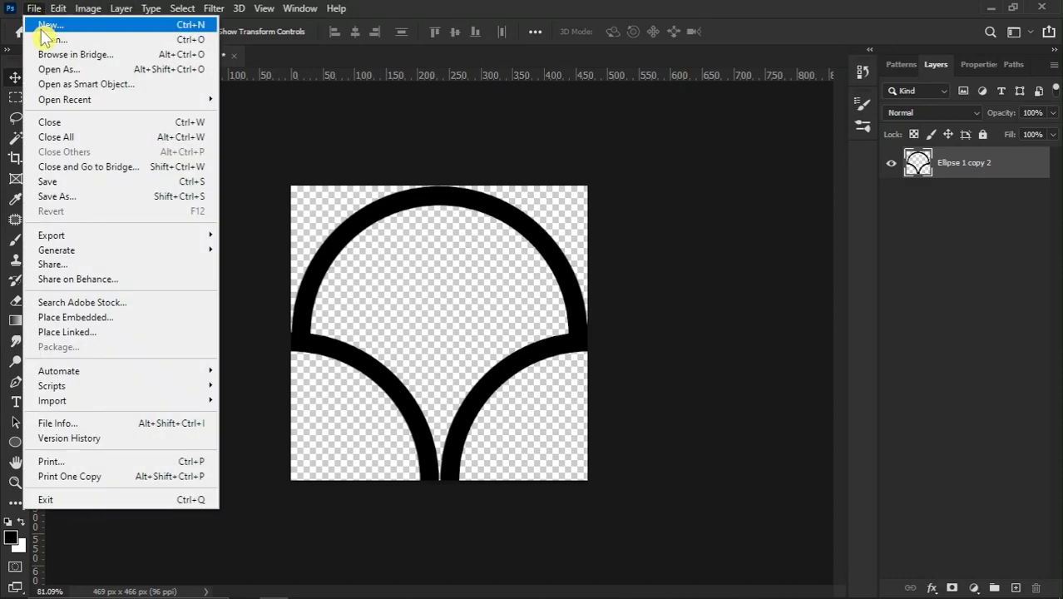
{"action": "left_click", "coordinate": [42, 25]}
{"action": "left_click_drag", "start_coordinate": [734, 58], "coordinate": [676, 50]}
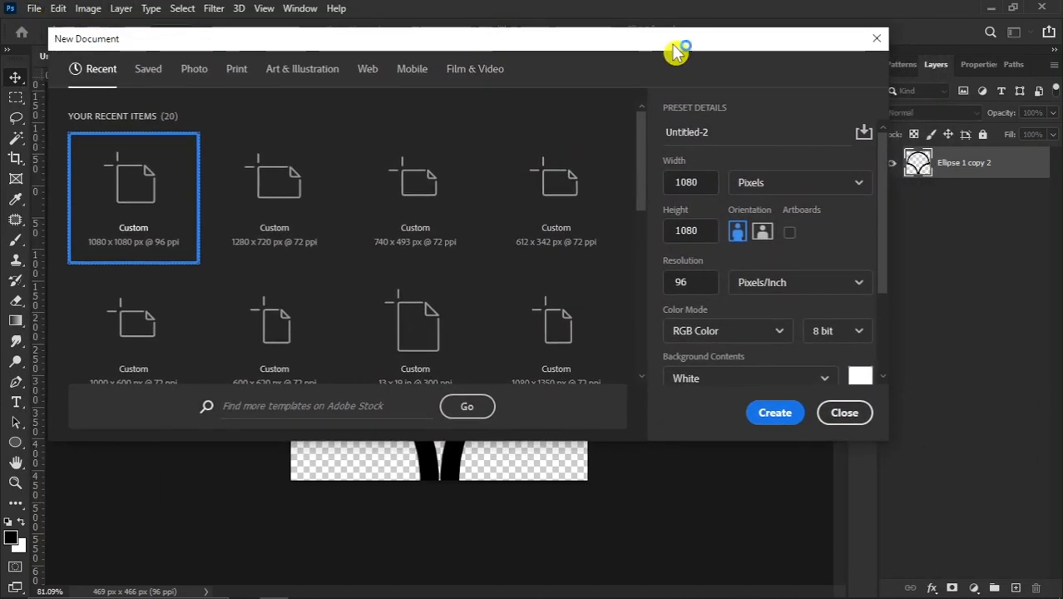
{"action": "left_click", "coordinate": [765, 411]}
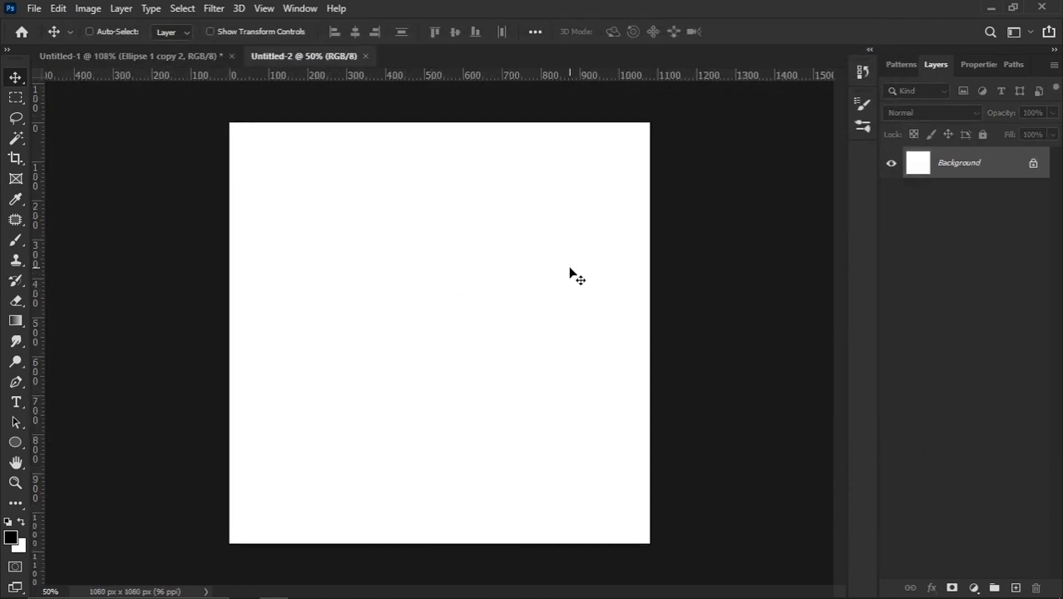
Step: Add a Pattern fill layer using the newly defined scallop pattern, the last one in the Grass group
{"action": "left_click", "coordinate": [974, 587]}
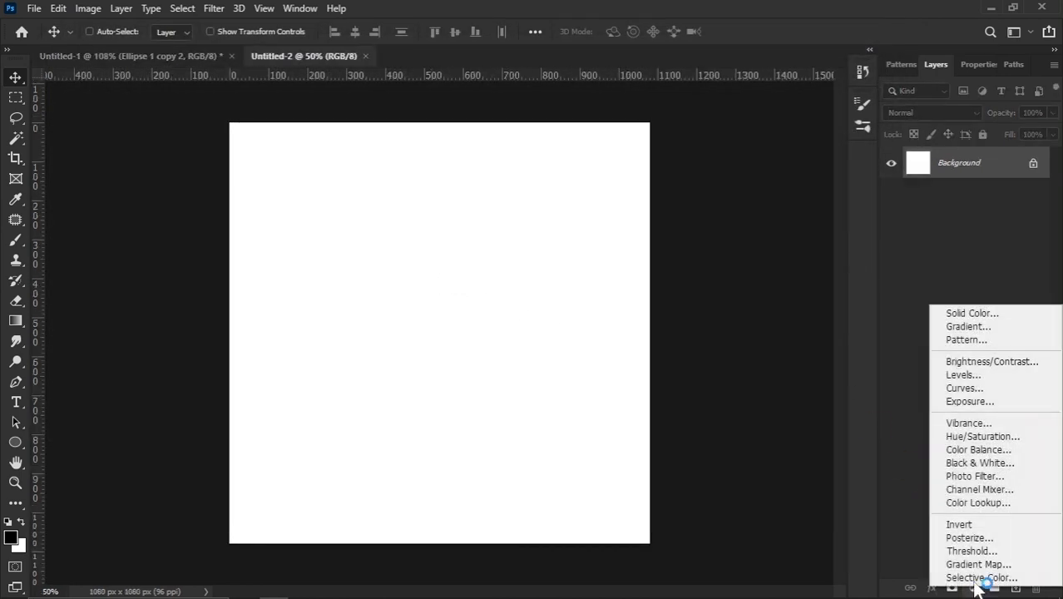
{"action": "left_click", "coordinate": [965, 340]}
{"action": "left_click", "coordinate": [433, 185]}
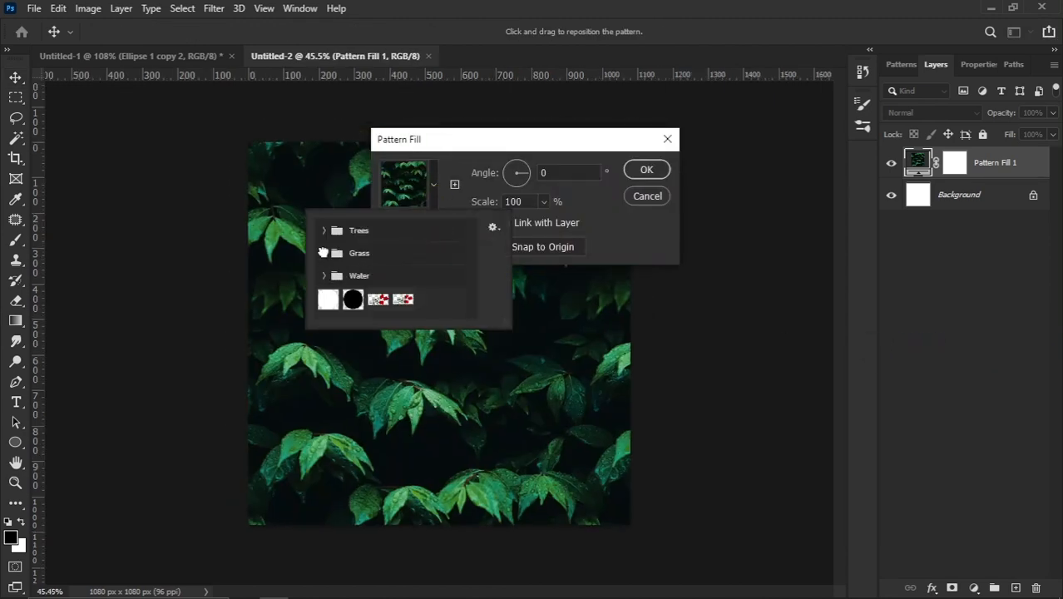
{"action": "left_click", "coordinate": [324, 252]}
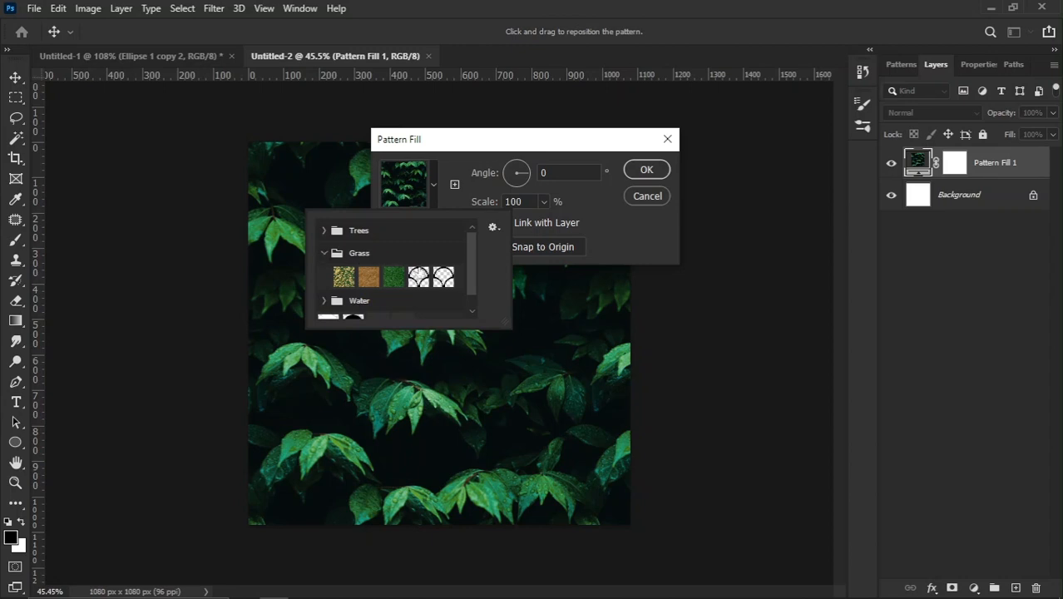
{"action": "left_click", "coordinate": [443, 277]}
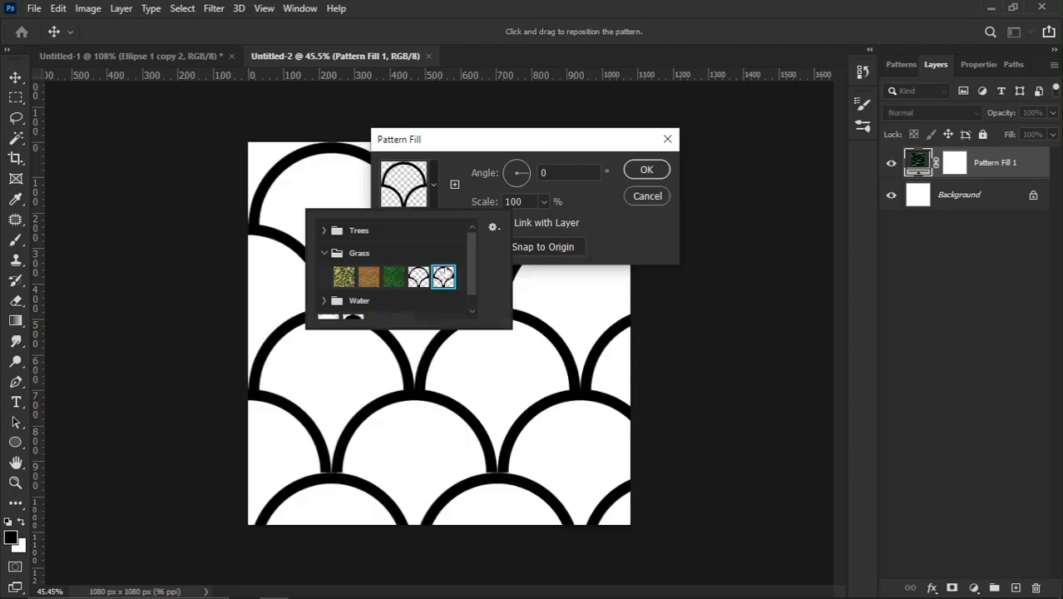
{"action": "left_click", "coordinate": [449, 209]}
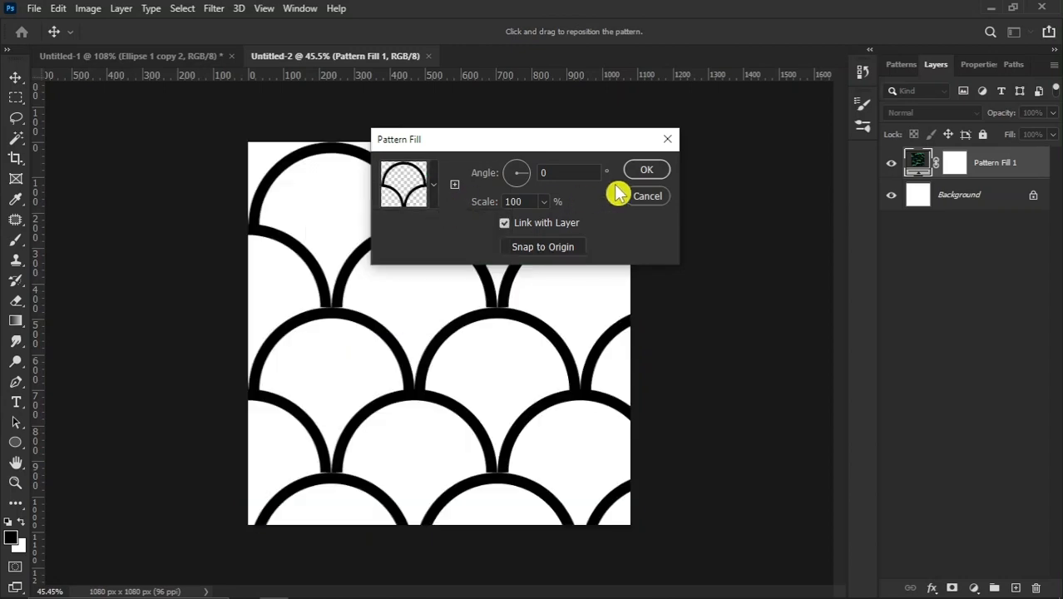
Step: Set the scallop pattern fill's scale to 15% and apply it
{"action": "left_click_drag", "start_coordinate": [593, 145], "coordinate": [719, 140]}
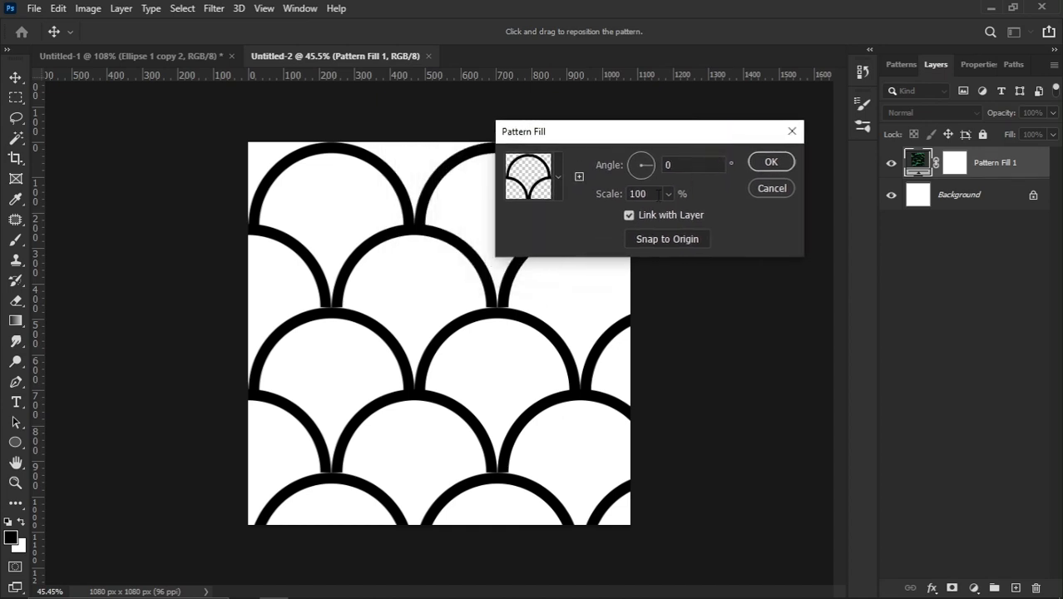
{"action": "left_click_drag", "start_coordinate": [664, 213], "coordinate": [661, 218]}
{"action": "scroll", "coordinate": [648, 196], "scroll_direction": "down", "scroll_amount": 11}
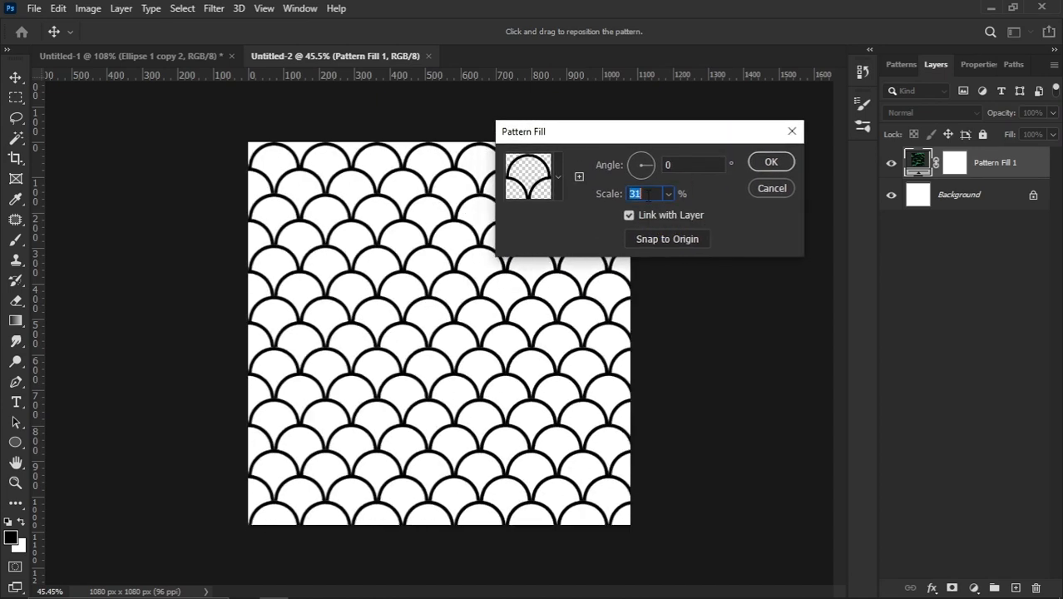
{"action": "scroll", "coordinate": [648, 195], "scroll_direction": "down", "scroll_amount": 7}
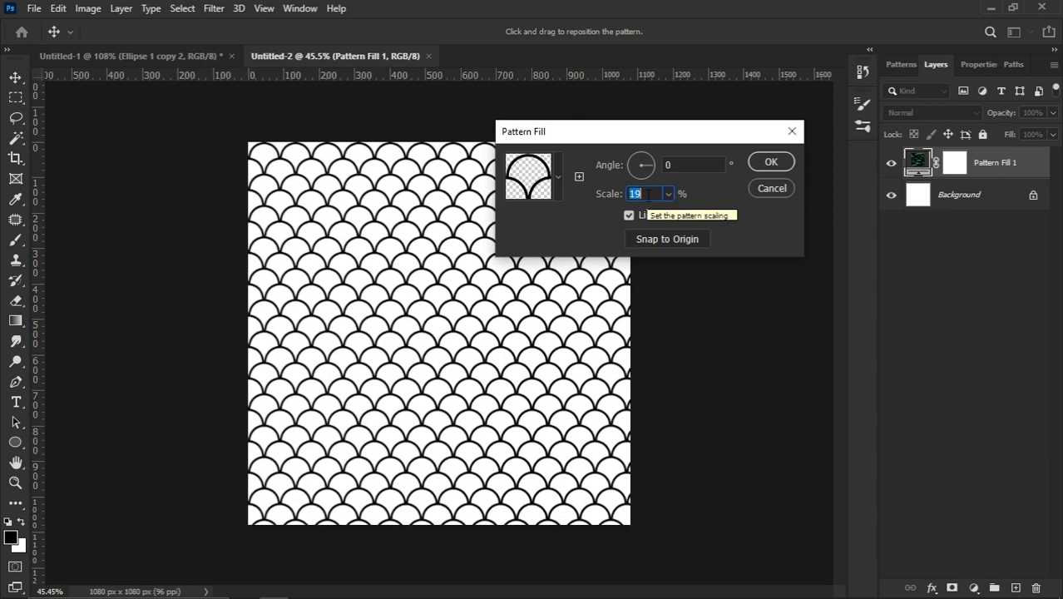
{"action": "scroll", "coordinate": [648, 194], "scroll_direction": "up", "scroll_amount": 1}
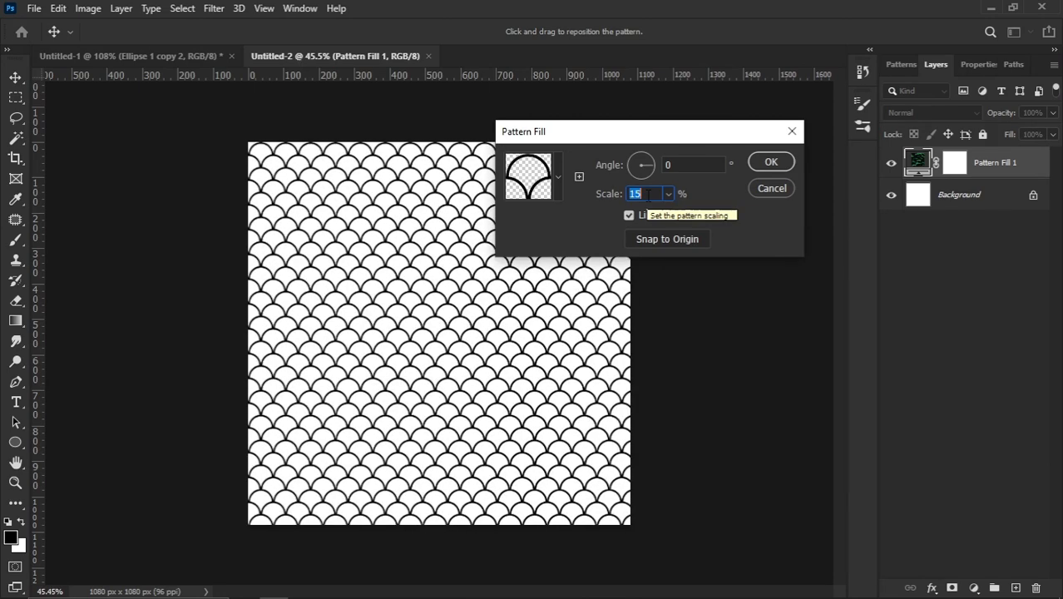
{"action": "left_click", "coordinate": [771, 161]}
{"action": "scroll", "coordinate": [562, 290], "scroll_direction": "up", "scroll_amount": 2}
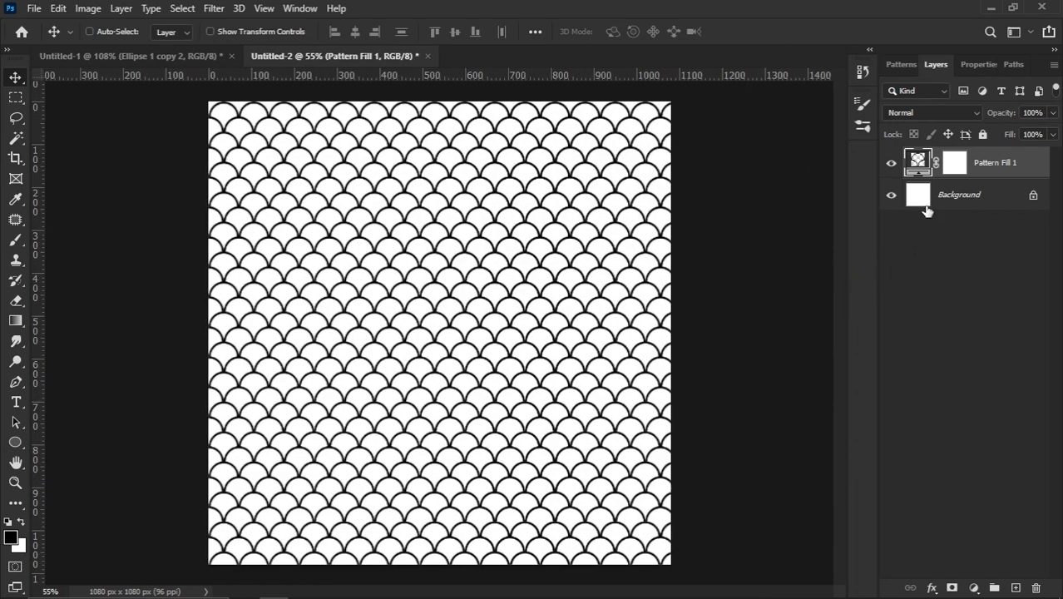
Step: Add a Solid Color fill layer in purple #8b00b8 directly above the Background, beneath the pattern fill
{"action": "left_click", "coordinate": [958, 206]}
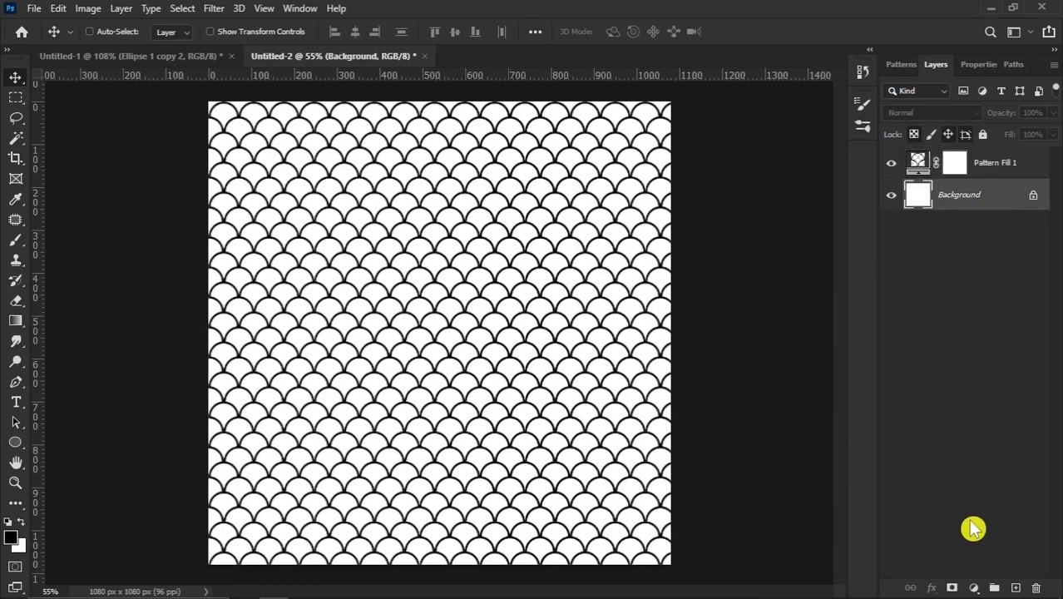
{"action": "left_click", "coordinate": [974, 587]}
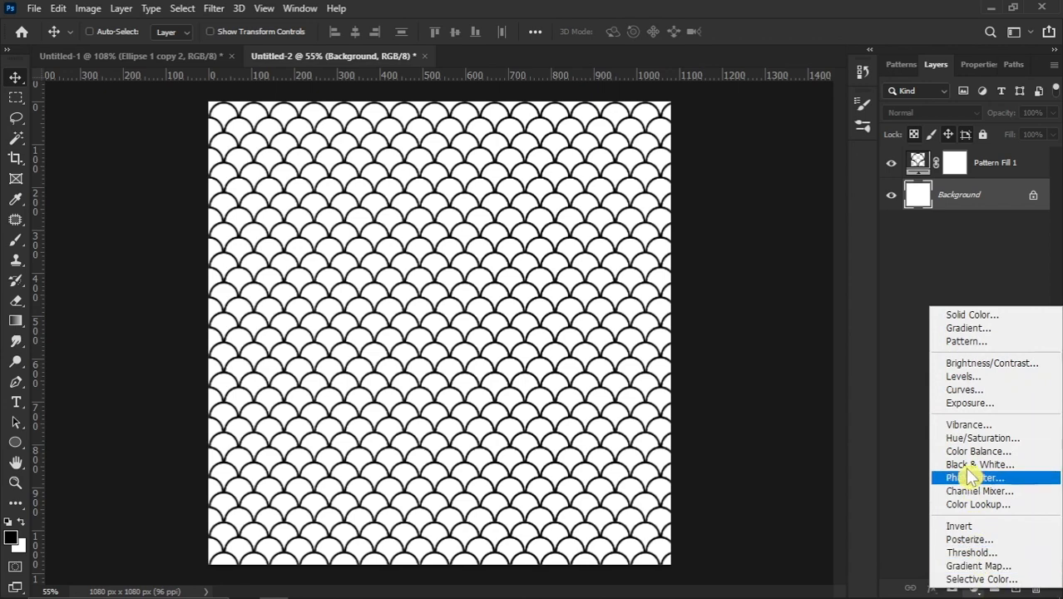
{"action": "left_click", "coordinate": [971, 314]}
{"action": "left_click", "coordinate": [865, 373]}
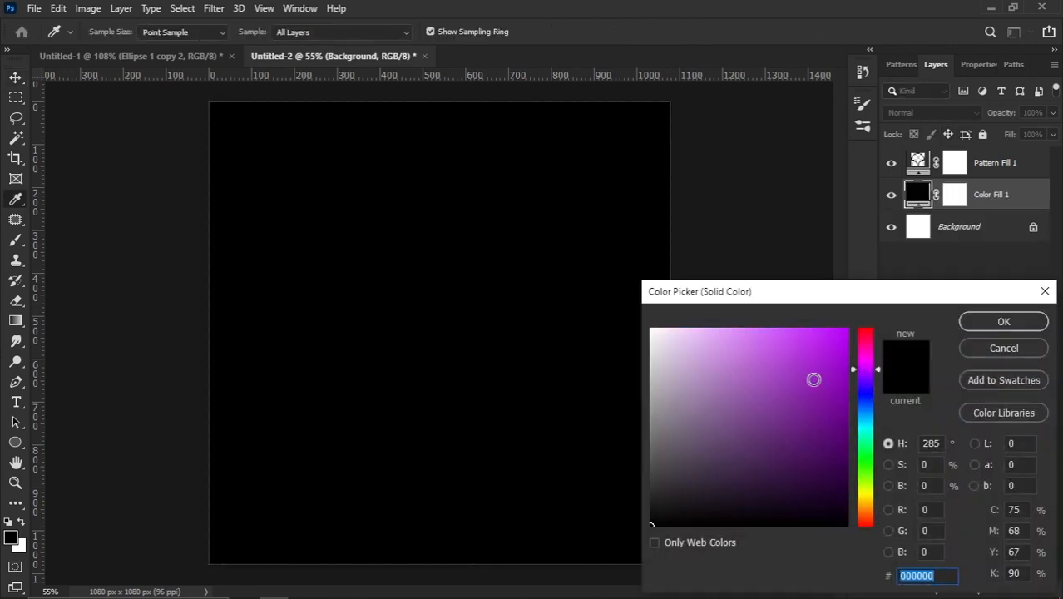
{"action": "left_click_drag", "start_coordinate": [812, 379], "coordinate": [861, 382]}
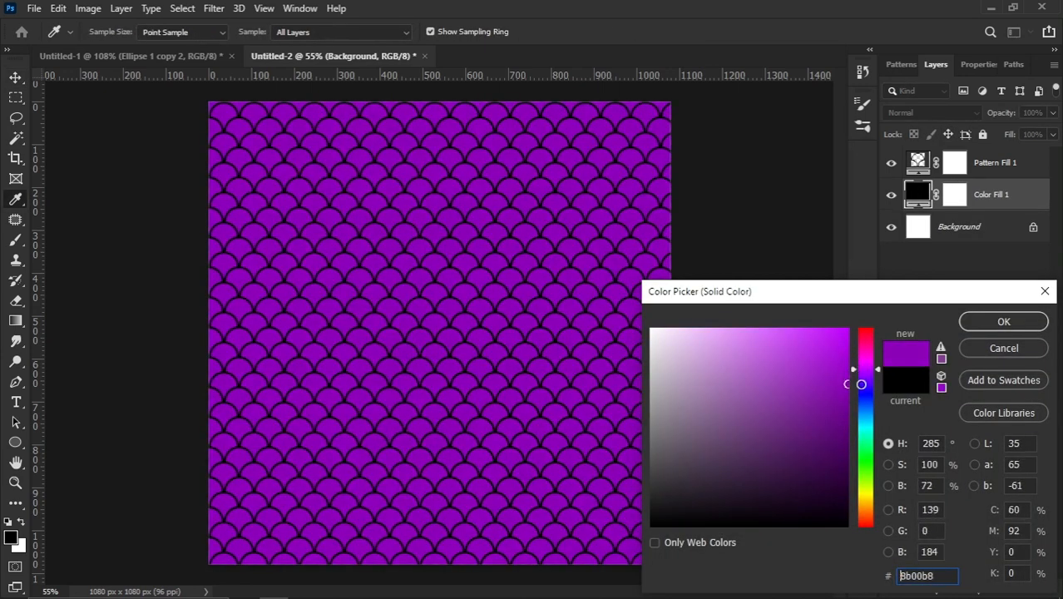
{"action": "left_click", "coordinate": [988, 323]}
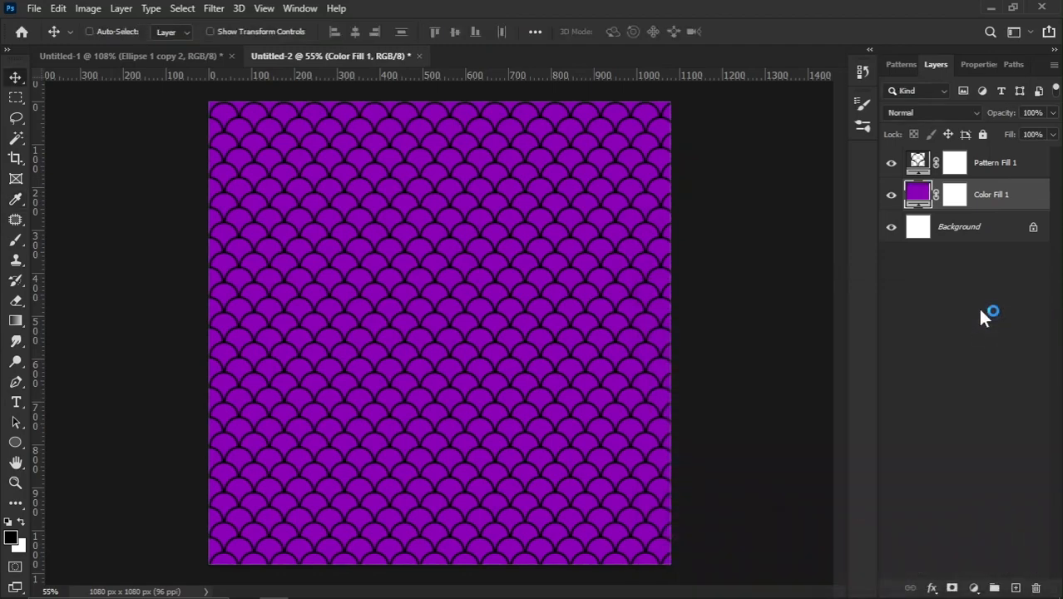
Step: Add a black #000000 Solid Color fill layer above the pattern fill and clip it to the pattern with a clipping mask
{"action": "left_click", "coordinate": [979, 166]}
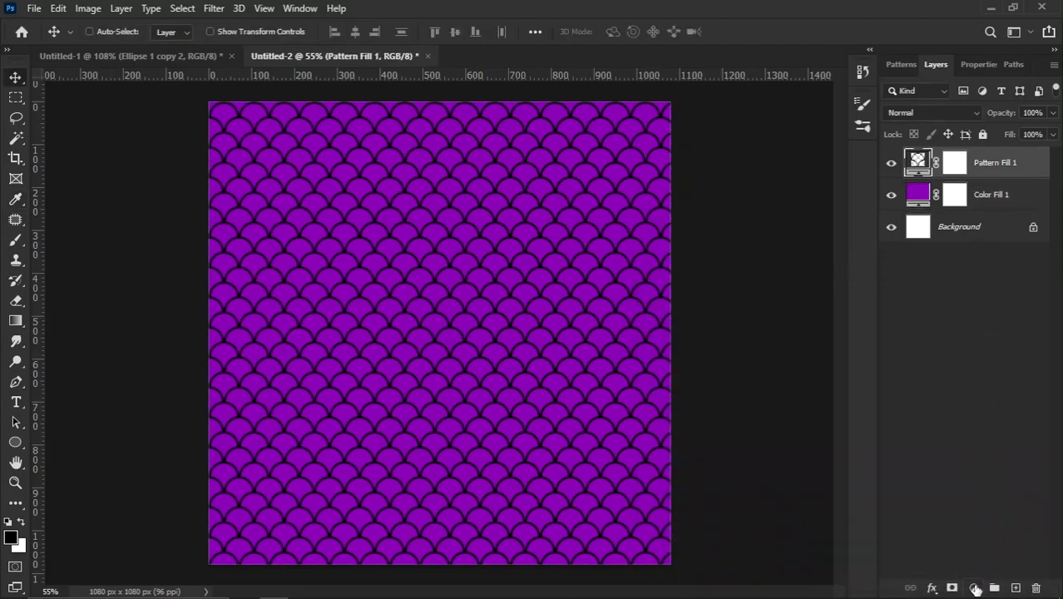
{"action": "left_click", "coordinate": [975, 588]}
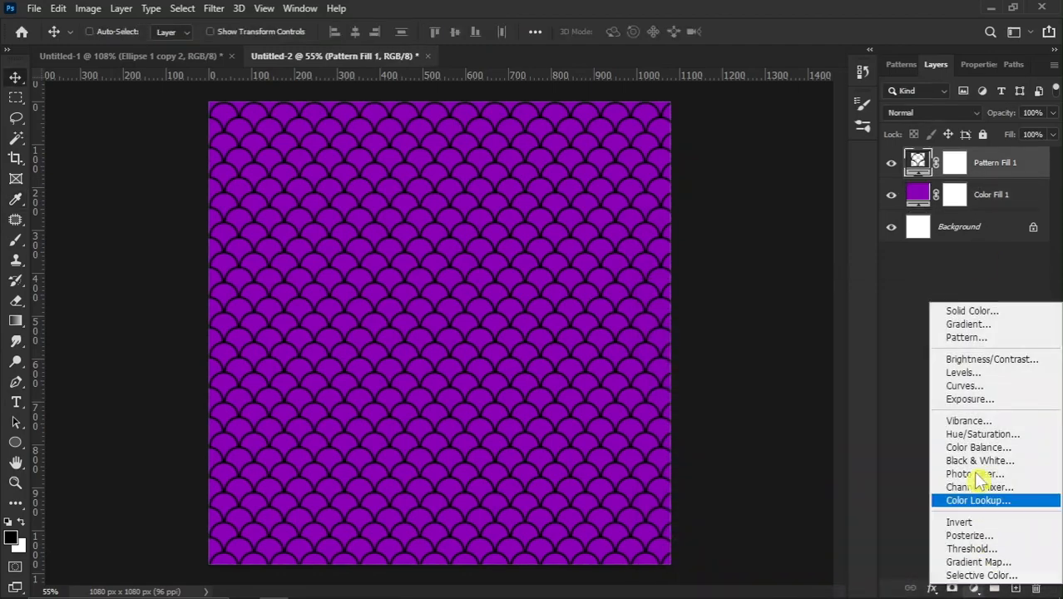
{"action": "left_click", "coordinate": [969, 311]}
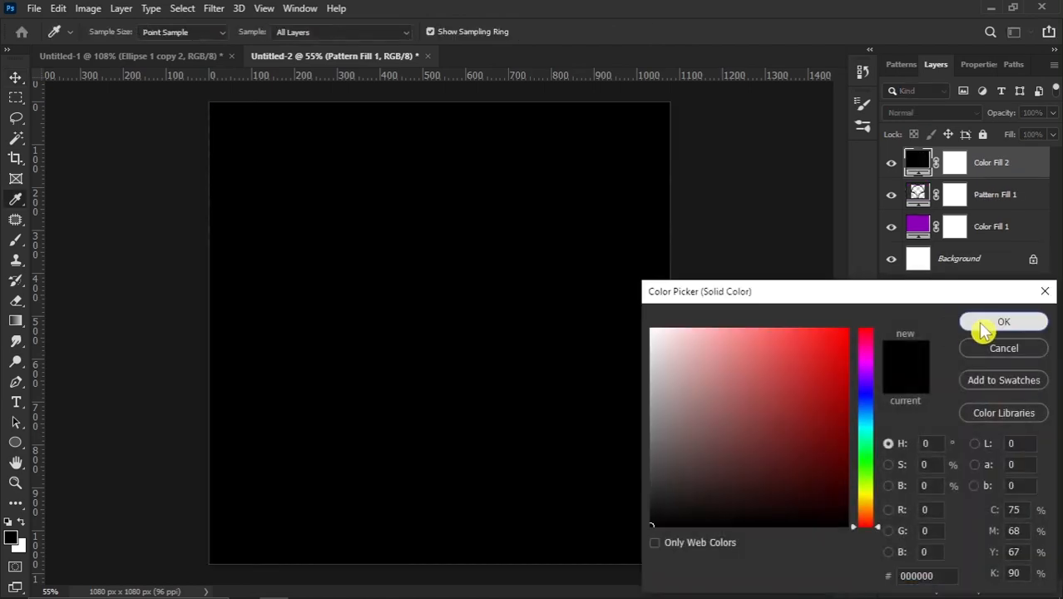
{"action": "left_click", "coordinate": [984, 326]}
{"action": "right_click", "coordinate": [1009, 162]}
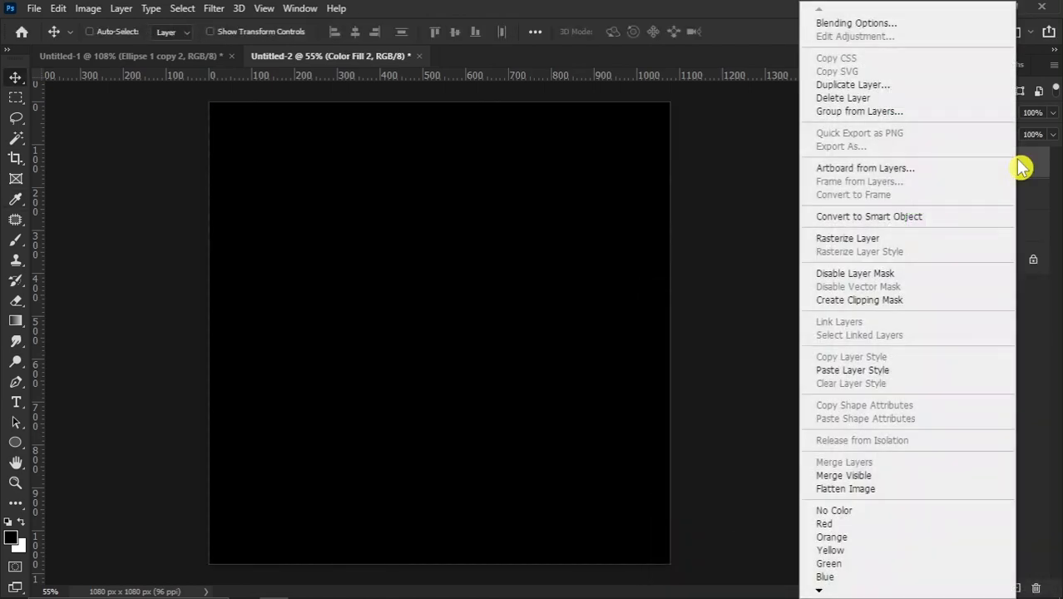
{"action": "left_click", "coordinate": [917, 300]}
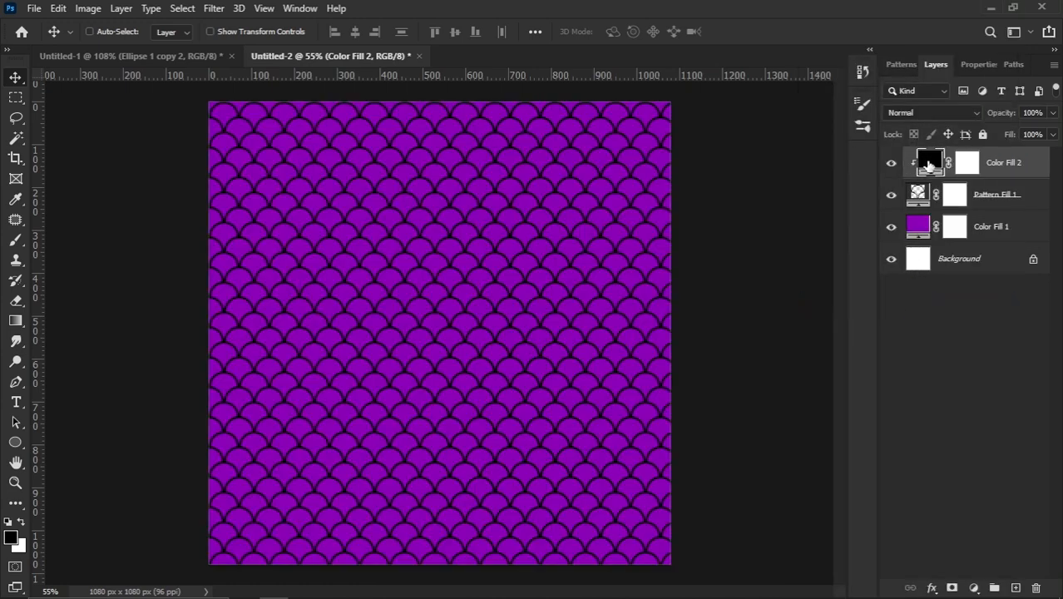
Step: Change the clipped colour fill above the pattern to bright purple #cc2eff, starting from a colour sampled on the canvas
{"action": "double_click", "coordinate": [928, 163]}
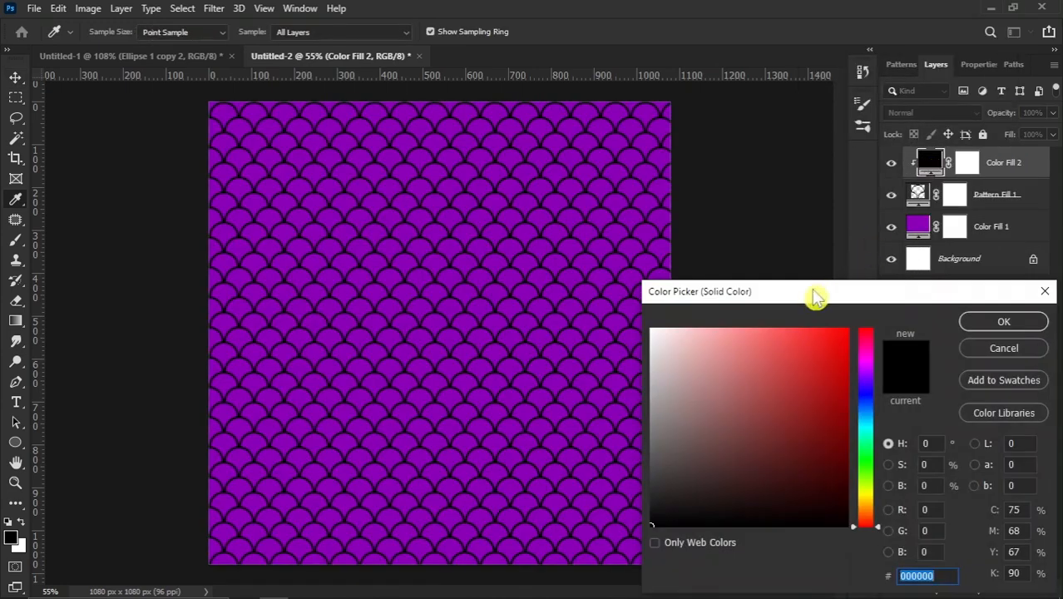
{"action": "left_click_drag", "start_coordinate": [815, 298], "coordinate": [820, 196]}
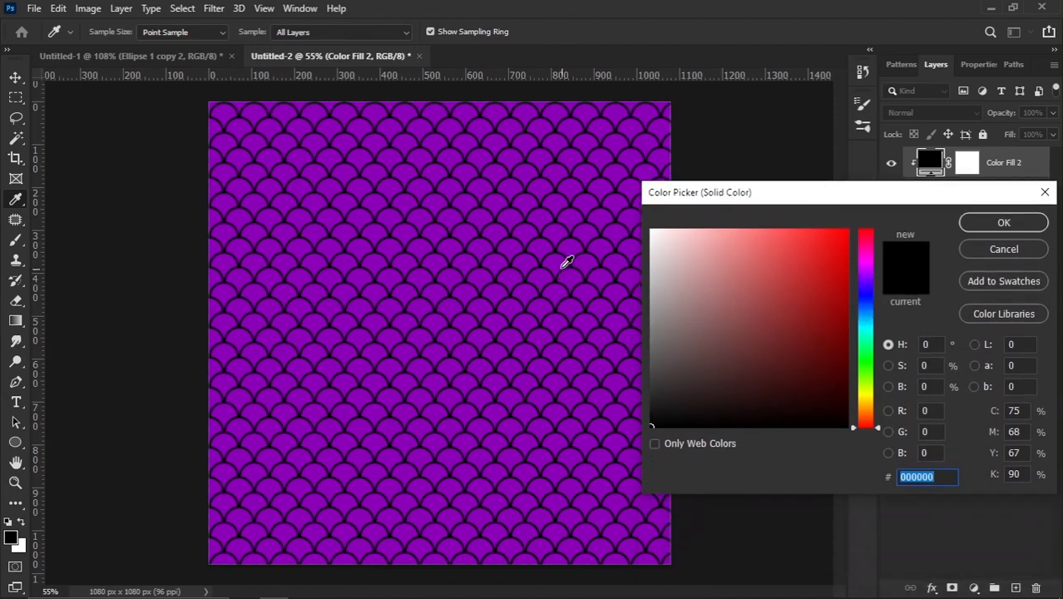
{"action": "left_click", "coordinate": [570, 239]}
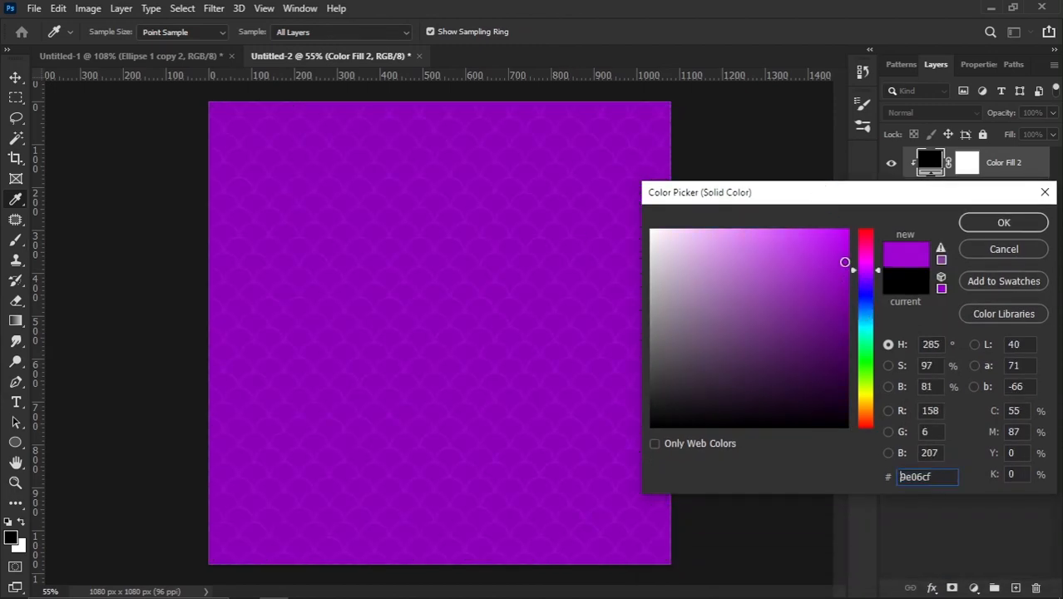
{"action": "mouse_move", "coordinate": [844, 262]}
{"action": "left_mouse_down"}
{"action": "mouse_move", "coordinate": [869, 223]}
{"action": "mouse_move", "coordinate": [812, 229]}
{"action": "left_mouse_up"}
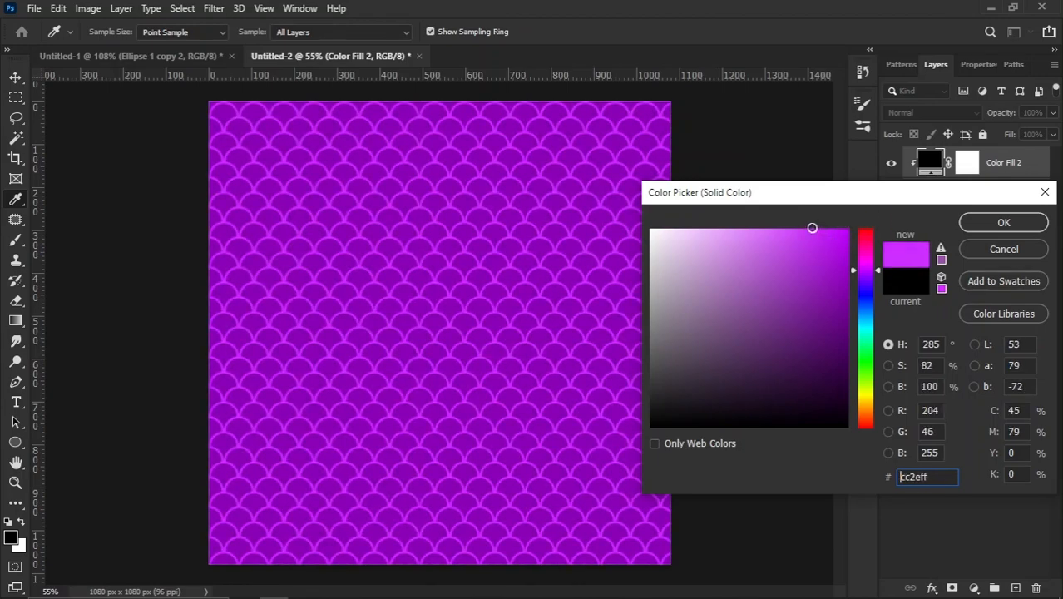
{"action": "left_click", "coordinate": [975, 228]}
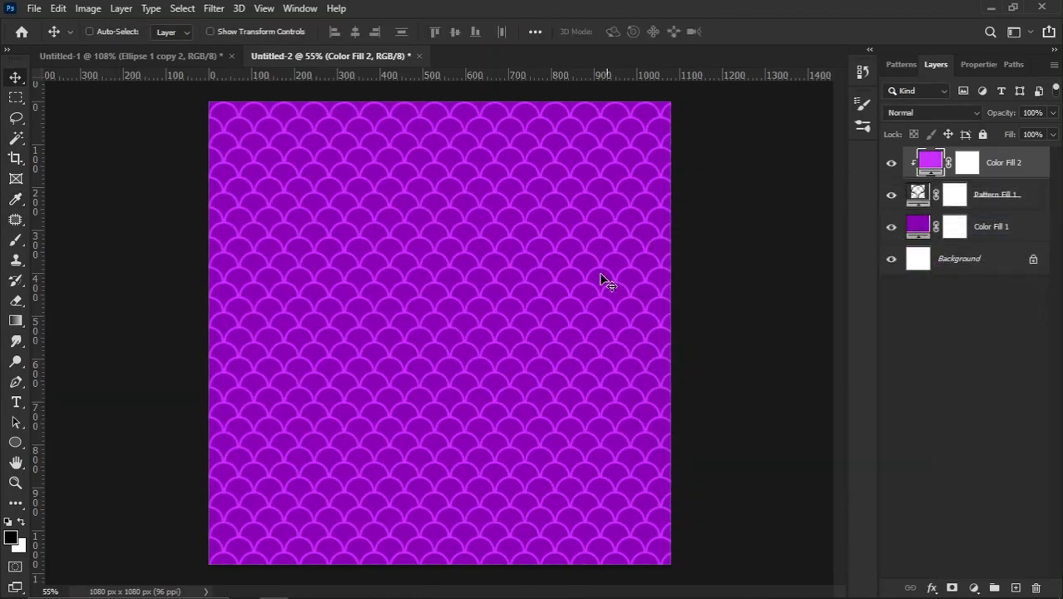
{"action": "key", "text": "ctrl+minus"}
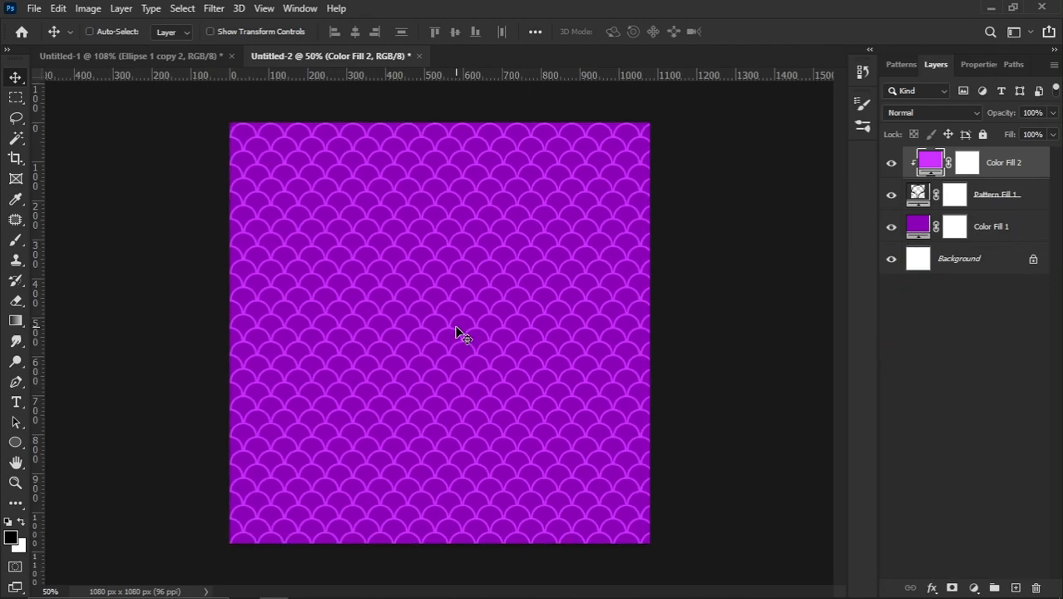